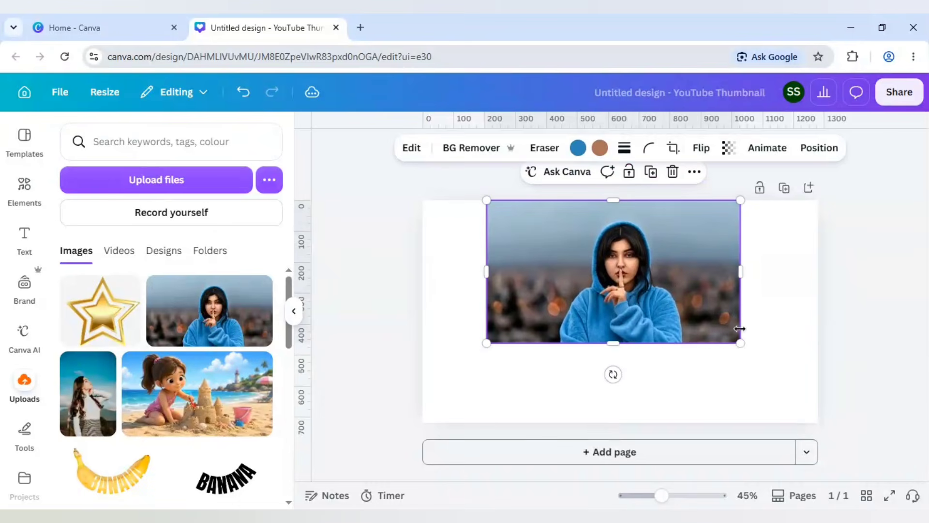
Step: Shrink the hooded woman's photo and move it up so it slightly overhangs the page's upper edge
{"action": "left_click_drag", "start_coordinate": [740, 344], "coordinate": [722, 333]}
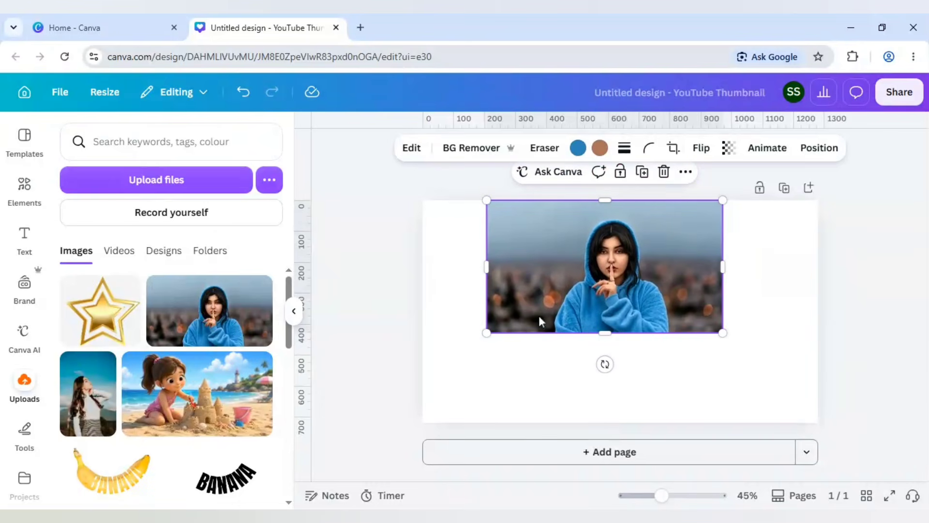
{"action": "left_click_drag", "start_coordinate": [489, 332], "coordinate": [494, 328]}
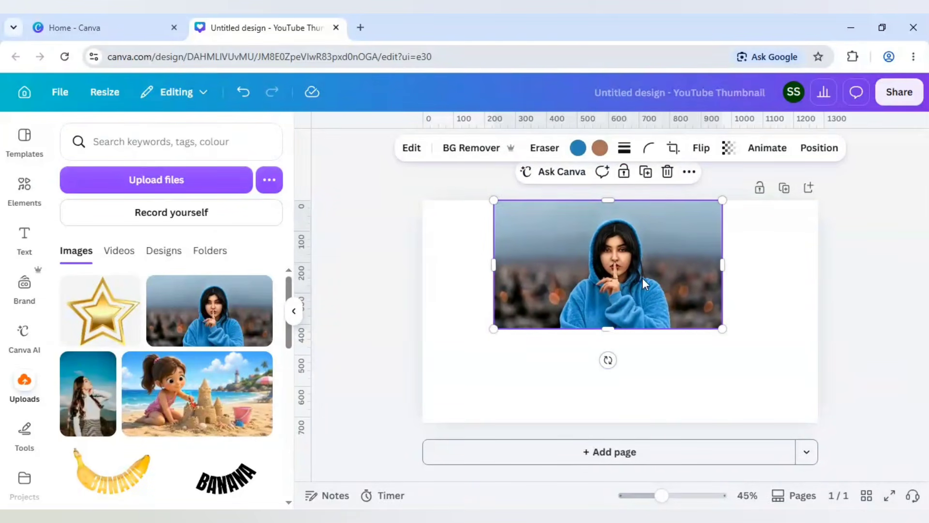
{"action": "left_click_drag", "start_coordinate": [643, 278], "coordinate": [639, 268]}
Step: Extend the photo with Magic Expand at Whole Page size and accept the first generated result
{"action": "left_click", "coordinate": [412, 147]}
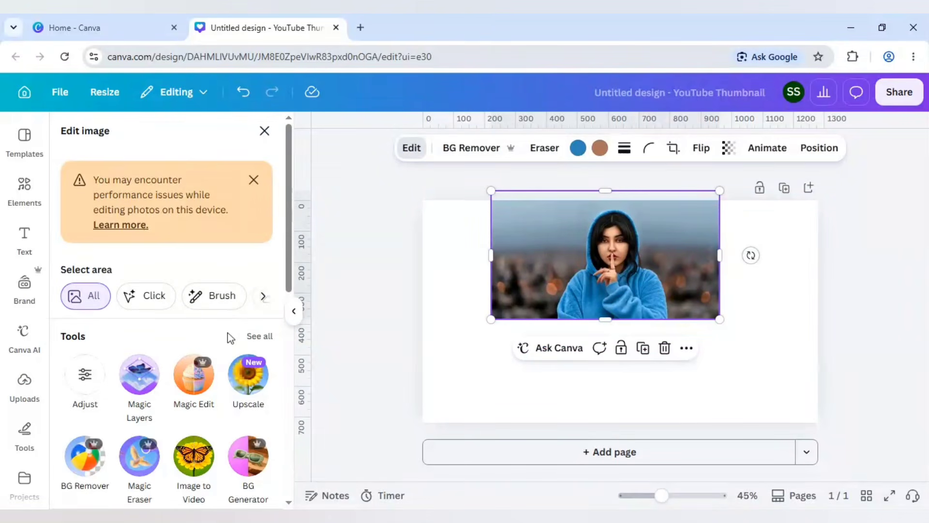
{"action": "left_click", "coordinate": [259, 336]}
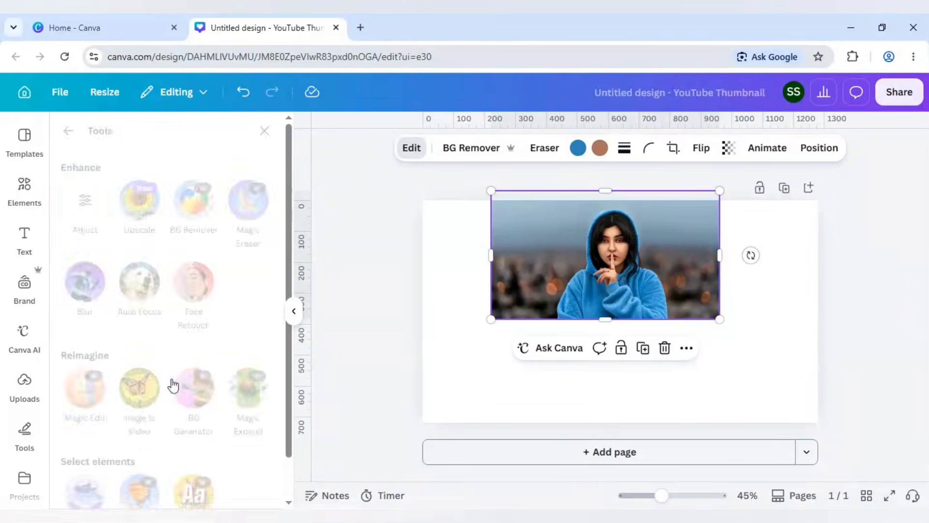
{"action": "left_click", "coordinate": [248, 387]}
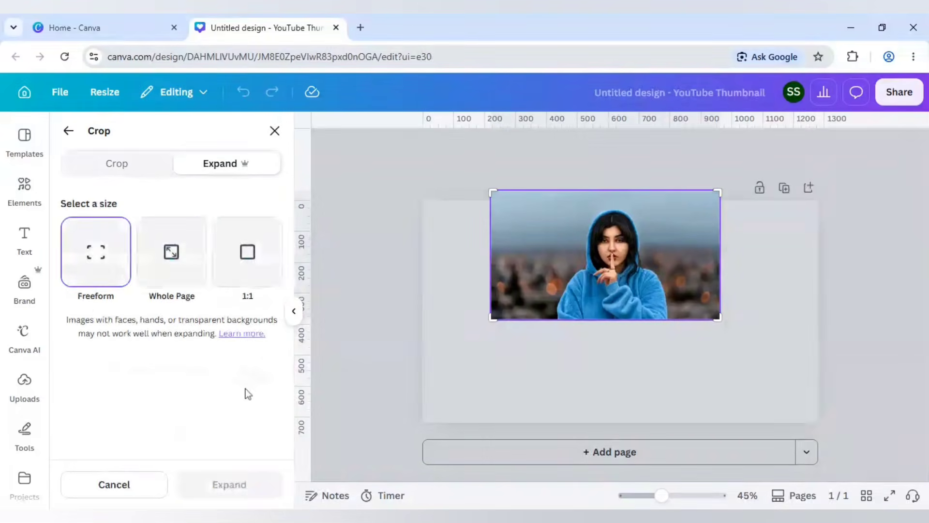
{"action": "left_click", "coordinate": [175, 259]}
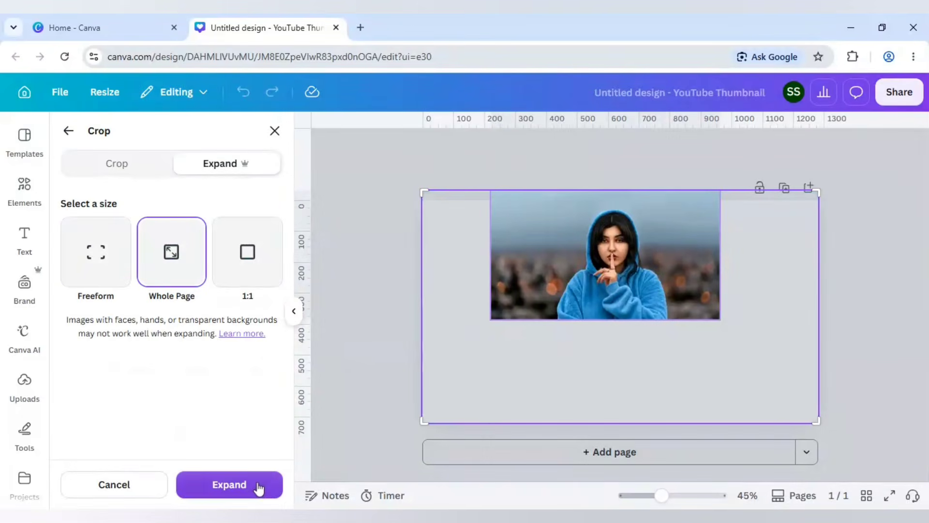
{"action": "left_click", "coordinate": [259, 486]}
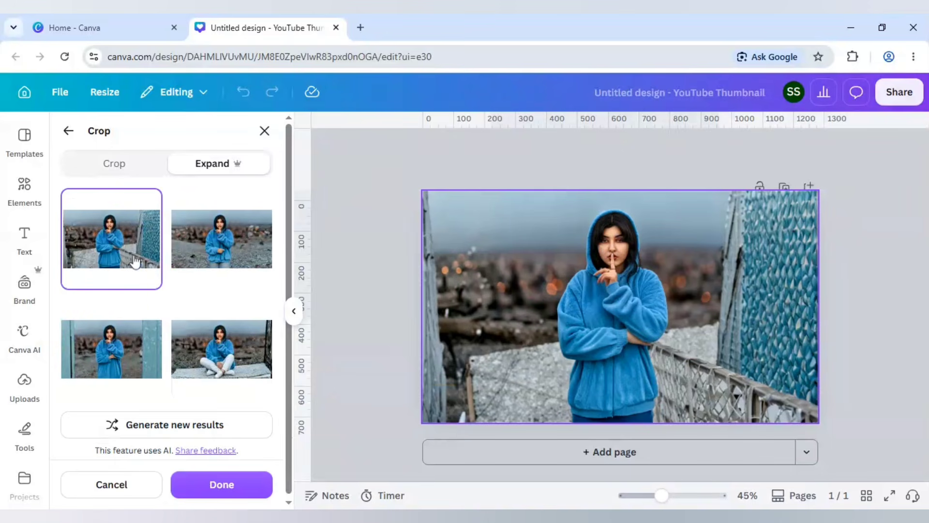
{"action": "left_click", "coordinate": [245, 485]}
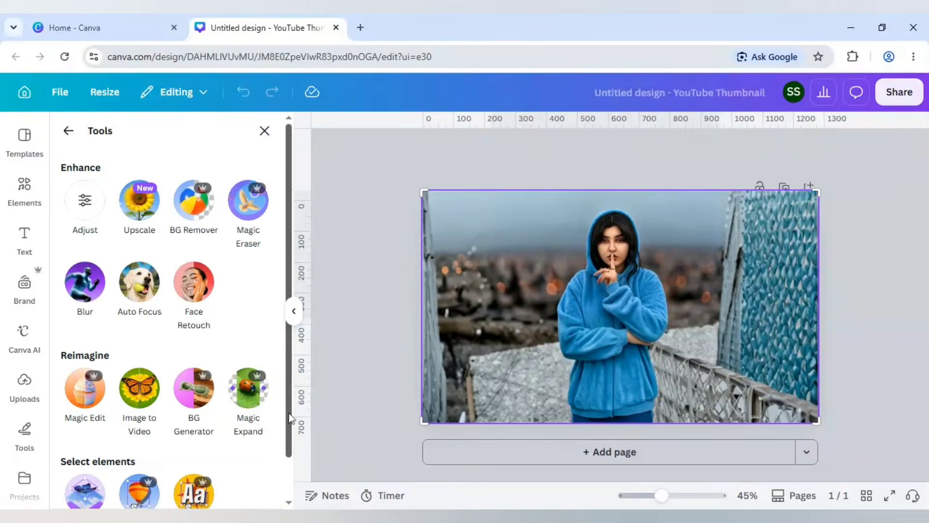
Step: Search the apps for "clipping mask" and open the Clipping Mask app
{"action": "scroll", "coordinate": [22, 271], "scroll_direction": "down", "scroll_amount": 3}
{"action": "left_click", "coordinate": [25, 391]}
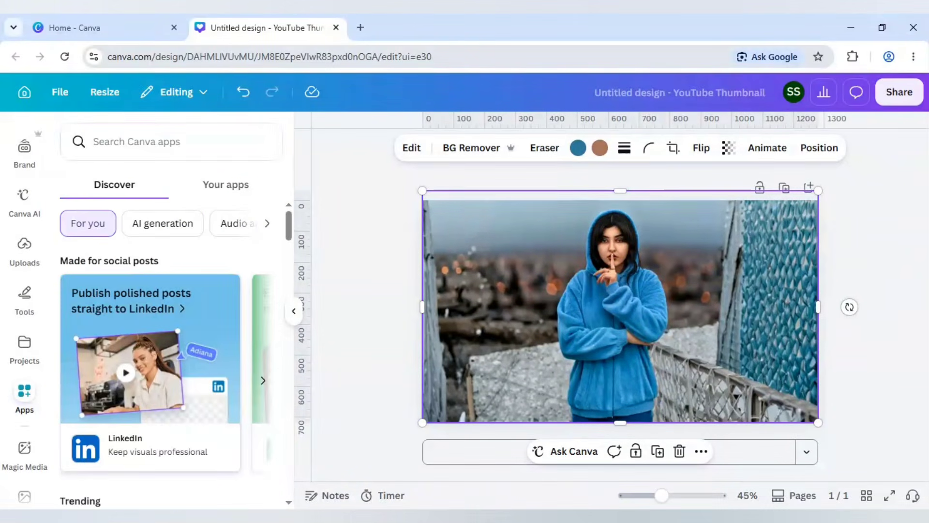
{"action": "type", "text": "cli"}
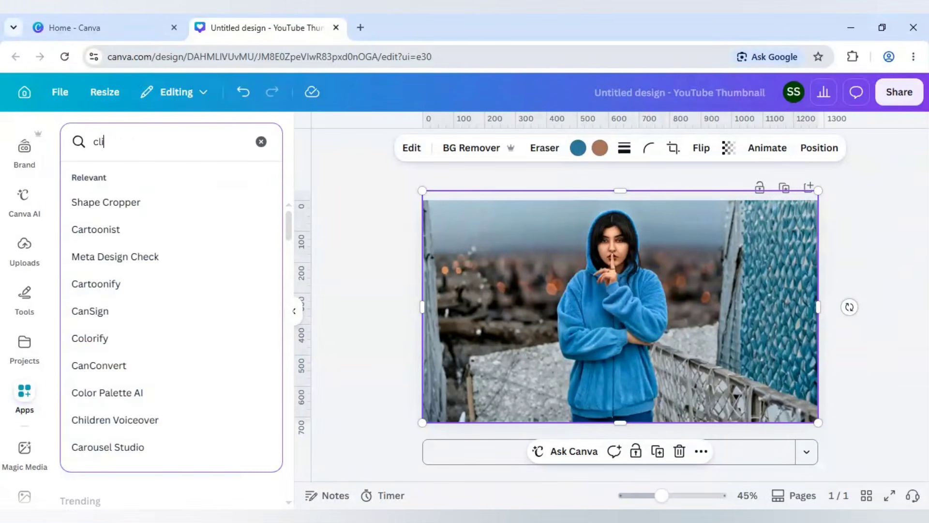
{"action": "type", "text": "pping mask"}
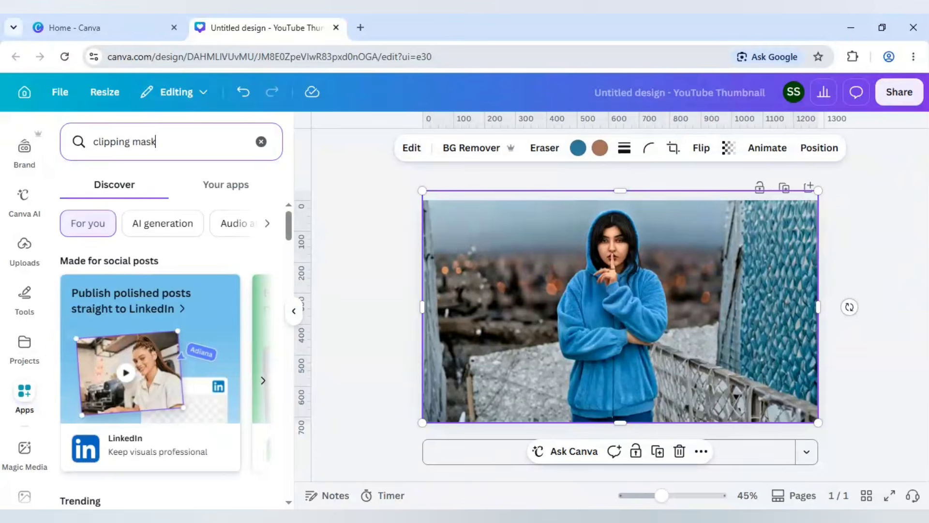
{"action": "key", "text": "Return"}
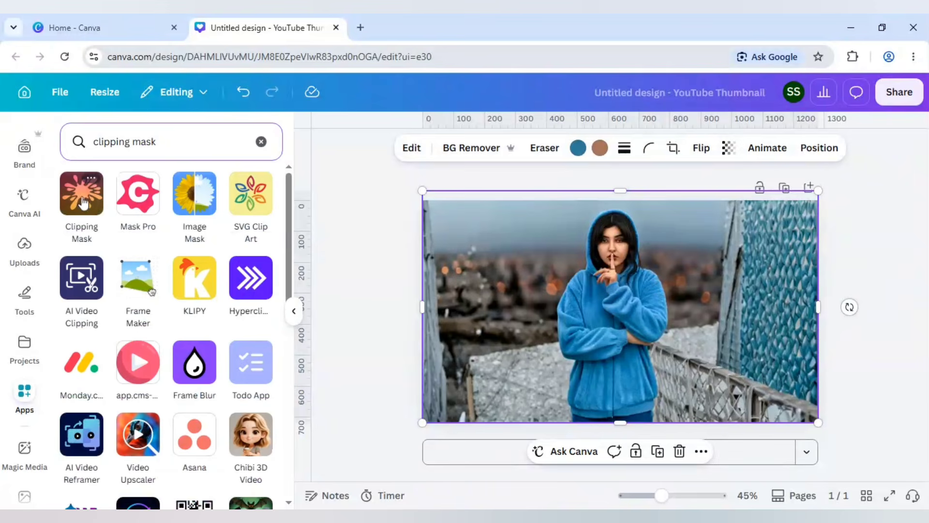
{"action": "left_click", "coordinate": [84, 203]}
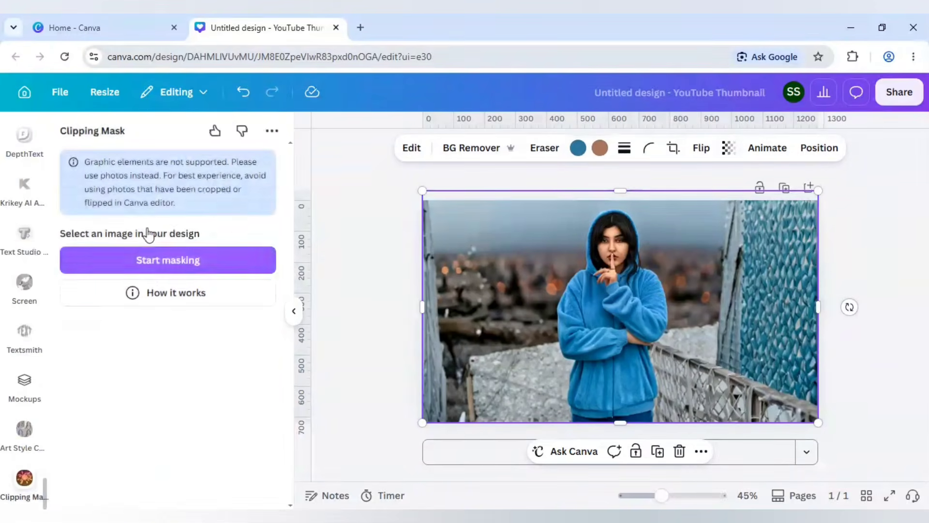
Step: Mask the photo with the horizontal dripping shape, fitted to the hoodie's width across the arms, and add the cutout to the design
{"action": "left_click", "coordinate": [167, 261]}
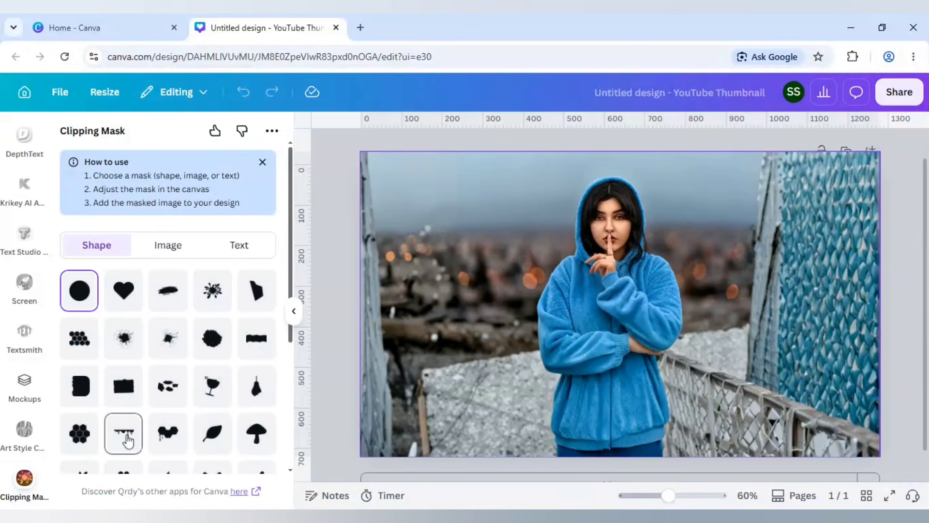
{"action": "left_click", "coordinate": [128, 441]}
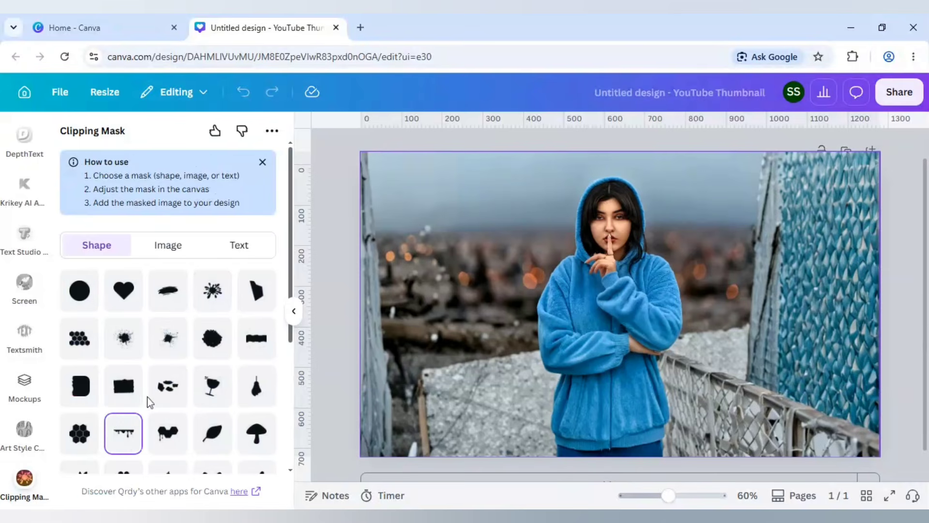
{"action": "scroll", "coordinate": [167, 426], "scroll_direction": "down", "scroll_amount": 1}
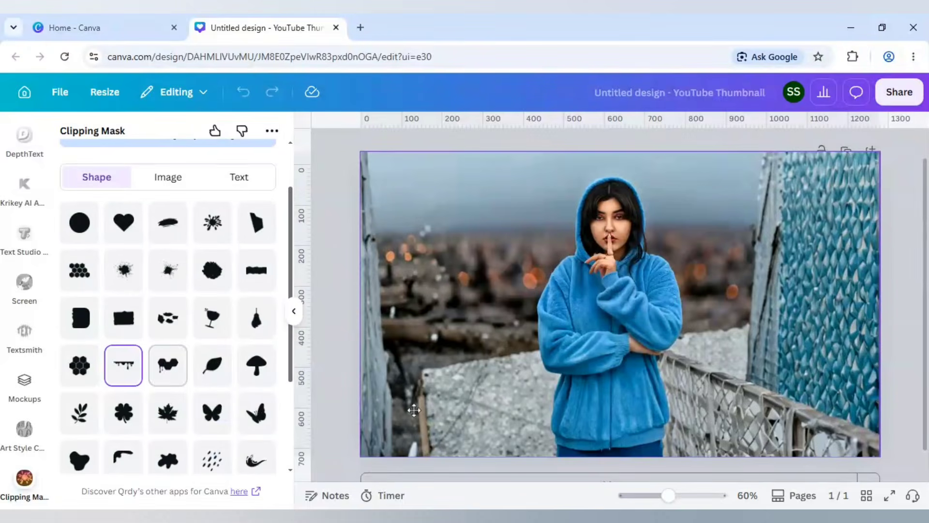
{"action": "left_click", "coordinate": [615, 342]}
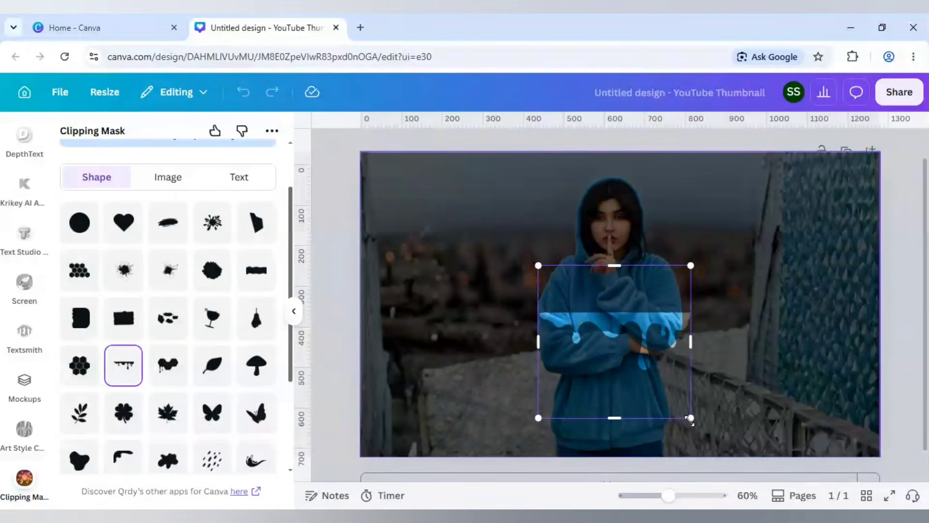
{"action": "left_click_drag", "start_coordinate": [690, 419], "coordinate": [680, 410]}
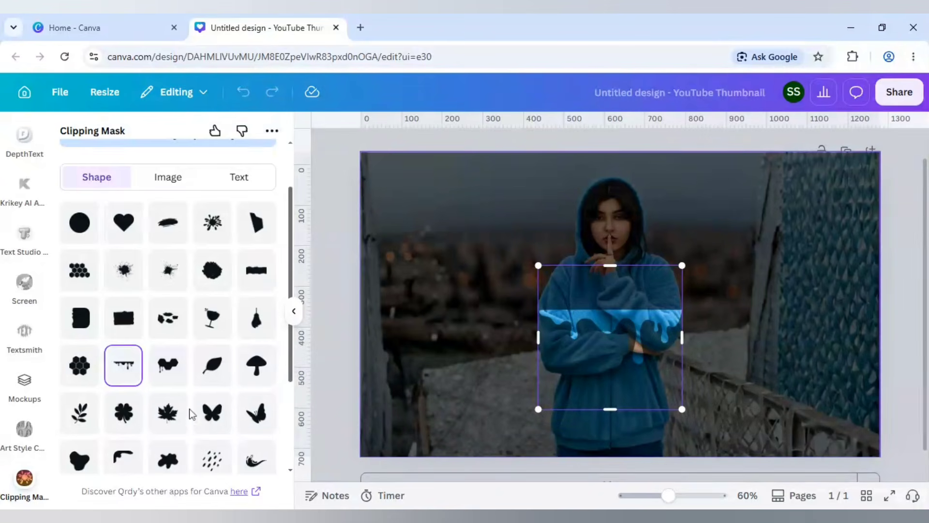
{"action": "scroll", "coordinate": [192, 414], "scroll_direction": "down", "scroll_amount": 3}
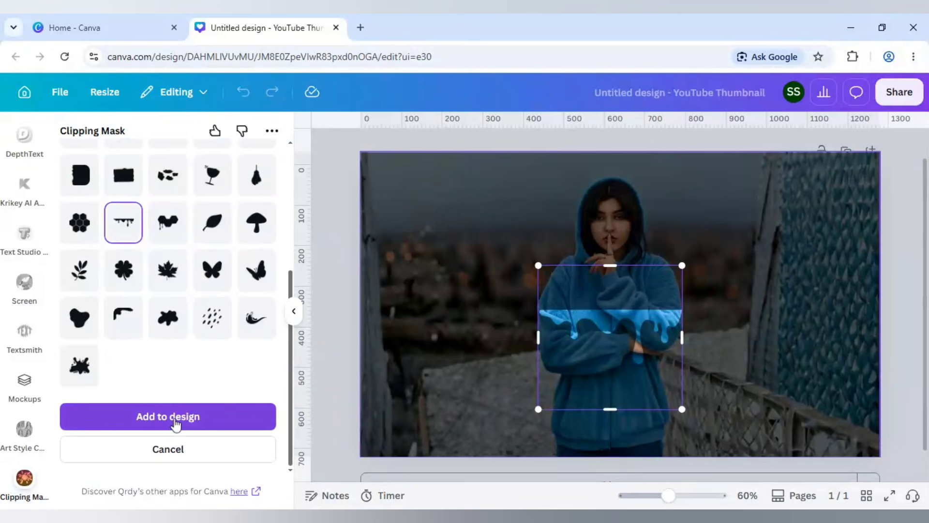
{"action": "left_click", "coordinate": [175, 421]}
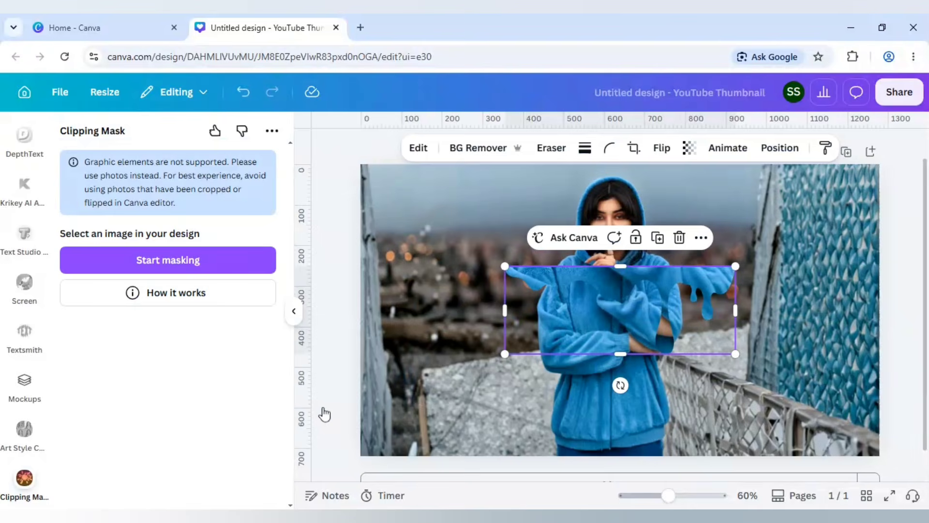
Step: Scale down the drip cutout and align it exactly over the matching sleeves and crossed arms in the photo
{"action": "left_click_drag", "start_coordinate": [623, 296], "coordinate": [656, 341]}
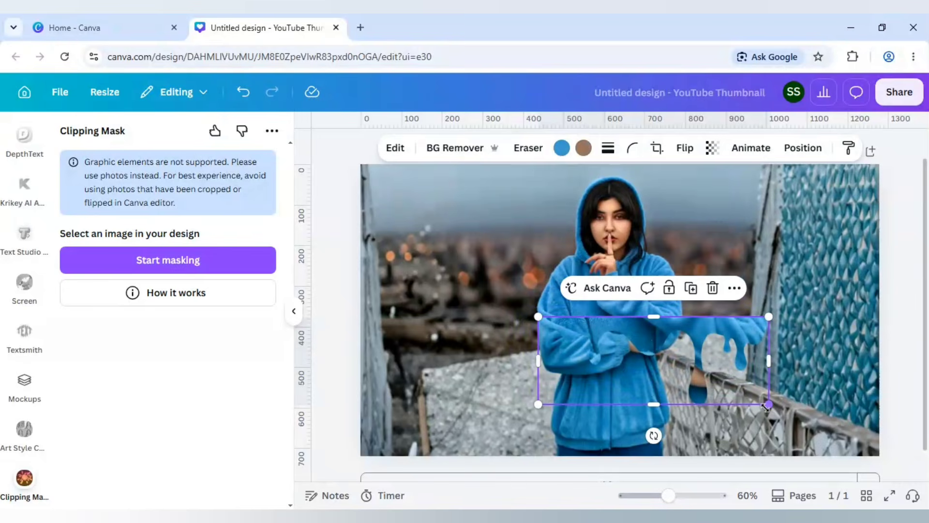
{"action": "left_click_drag", "start_coordinate": [768, 405], "coordinate": [679, 377]}
{"action": "scroll", "coordinate": [630, 318], "scroll_direction": "up", "scroll_amount": 5}
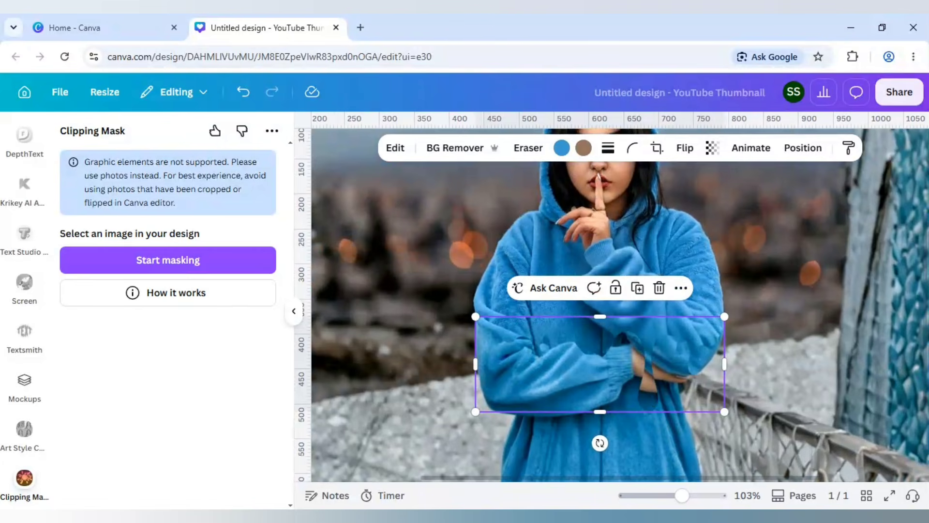
{"action": "left_click_drag", "start_coordinate": [660, 383], "coordinate": [660, 374]}
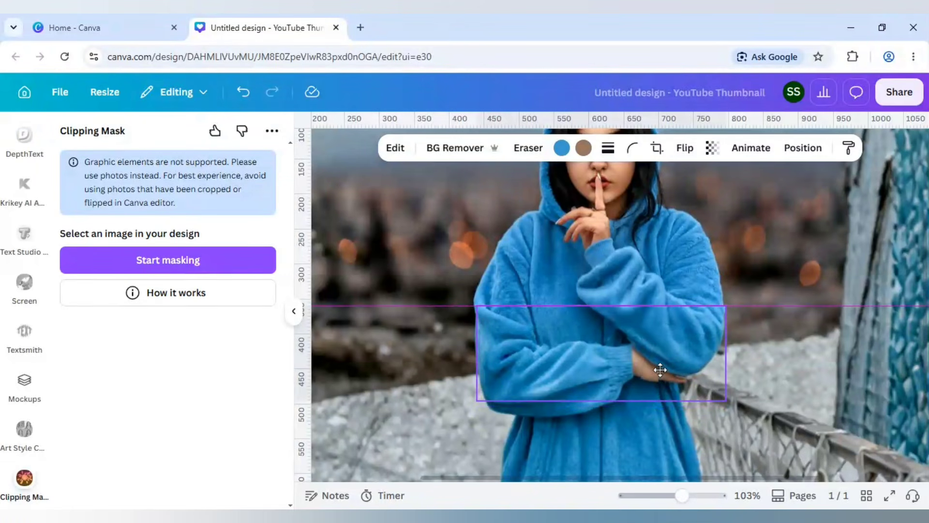
{"action": "left_click_drag", "start_coordinate": [660, 369], "coordinate": [657, 367]}
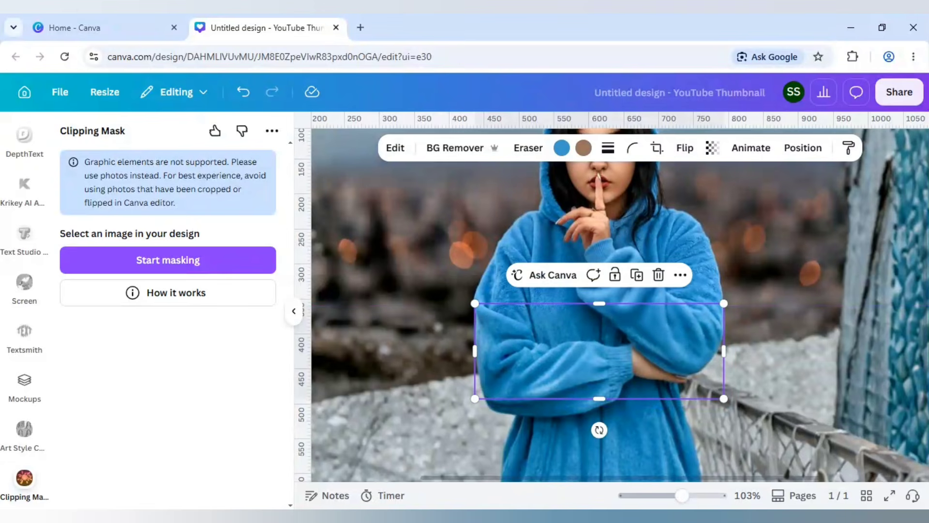
Step: Remove the background from the expanded photo of the woman
{"action": "left_click", "coordinate": [571, 209]}
{"action": "left_click_drag", "start_coordinate": [673, 494], "coordinate": [656, 495]}
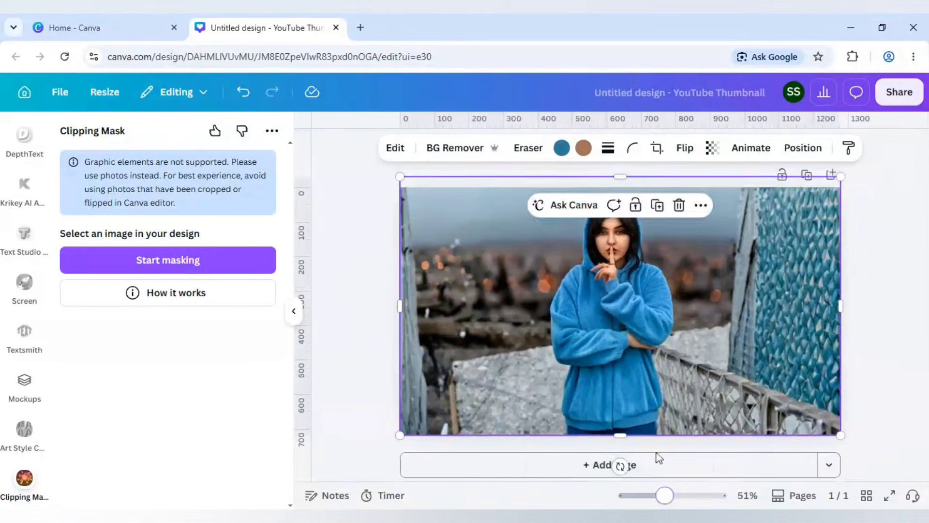
{"action": "left_click", "coordinate": [464, 153]}
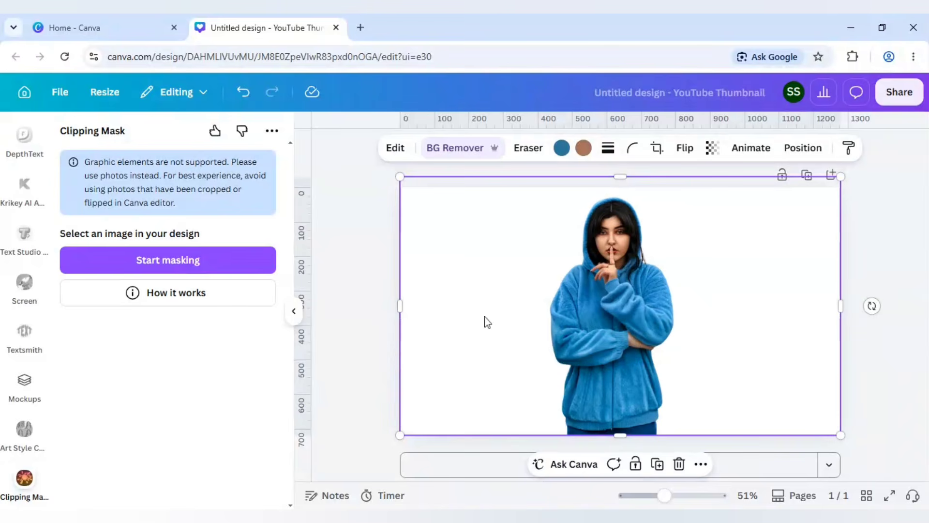
Step: Crop the woman's photo from below up to the drip cutout's upper edge so the hoodie ends in drips
{"action": "left_click_drag", "start_coordinate": [492, 437], "coordinate": [502, 308]}
{"action": "left_click", "coordinate": [373, 312]}
{"action": "left_click", "coordinate": [614, 298]}
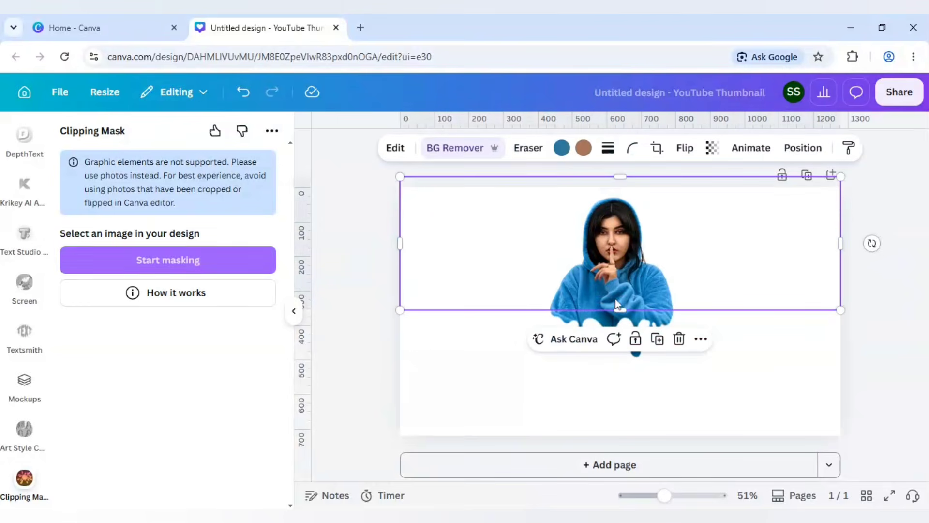
{"action": "left_click_drag", "start_coordinate": [617, 309], "coordinate": [616, 312]}
{"action": "left_click", "coordinate": [379, 314]}
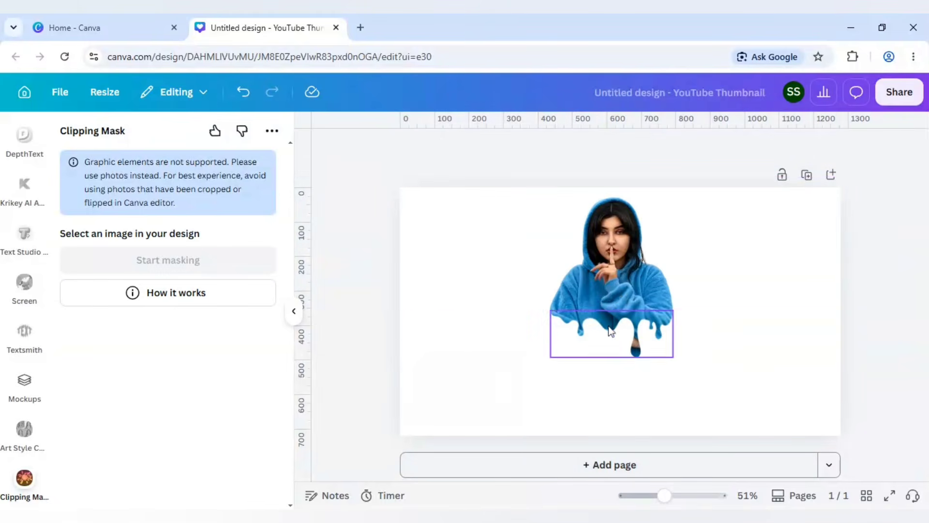
Step: Crop the empty areas on both sides of the woman's photo close to her figure
{"action": "left_click", "coordinate": [612, 294]}
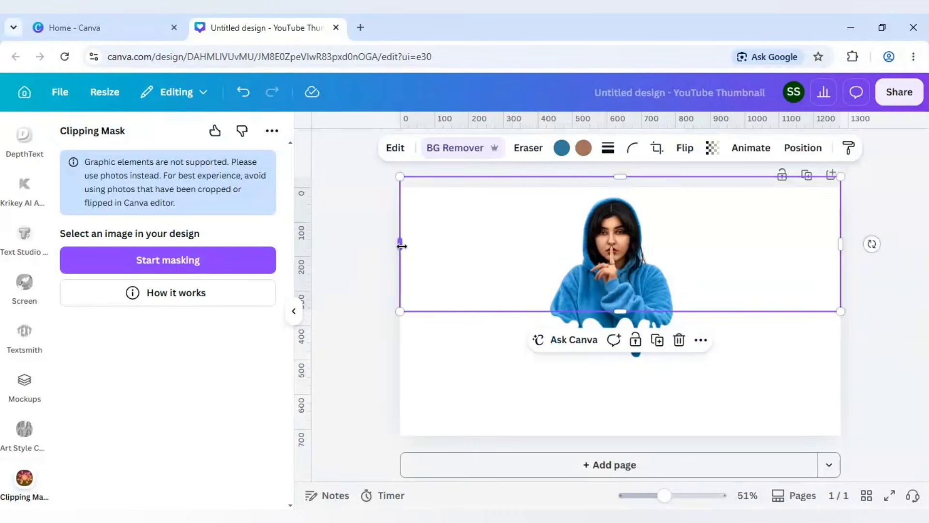
{"action": "left_click_drag", "start_coordinate": [401, 245], "coordinate": [516, 246]}
{"action": "left_click_drag", "start_coordinate": [838, 238], "coordinate": [696, 244]}
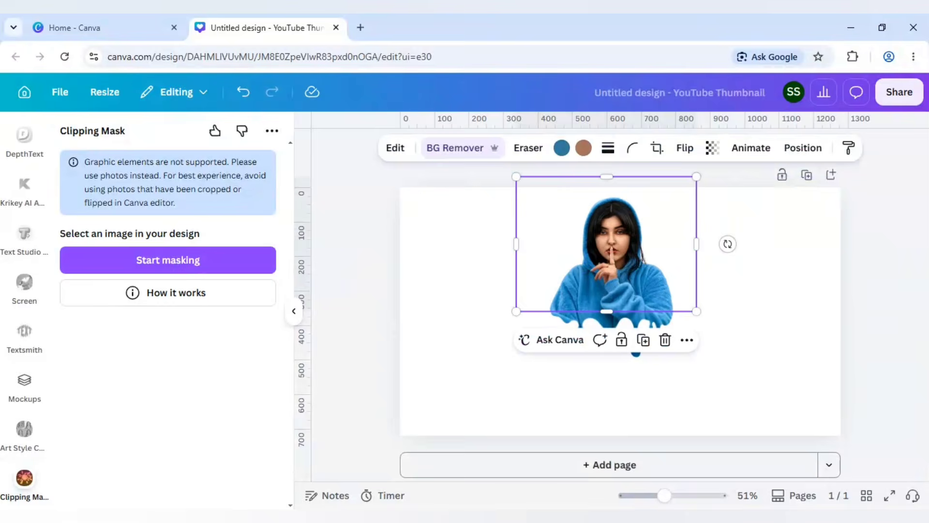
Step: Select the photo and drip cutout together, enlarge them, and shift them to the middle of the page
{"action": "left_click", "coordinate": [636, 353], "text": "shift"}
{"action": "left_click_drag", "start_coordinate": [696, 357], "coordinate": [758, 413]}
{"action": "left_click_drag", "start_coordinate": [588, 324], "coordinate": [568, 324]}
Step: Fill the page background with the default black-to-white gradient
{"action": "left_click", "coordinate": [626, 181]}
{"action": "left_click", "coordinate": [603, 150]}
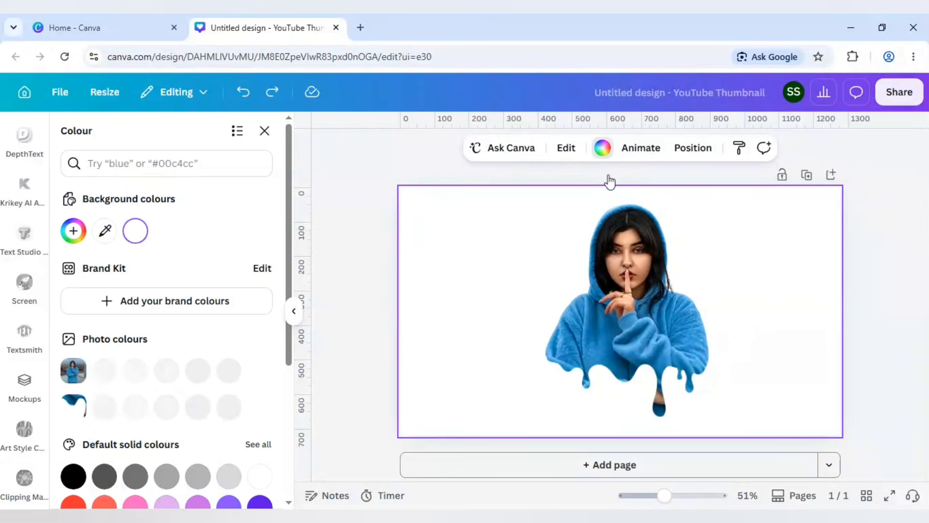
{"action": "scroll", "coordinate": [220, 375], "scroll_direction": "down", "scroll_amount": 5}
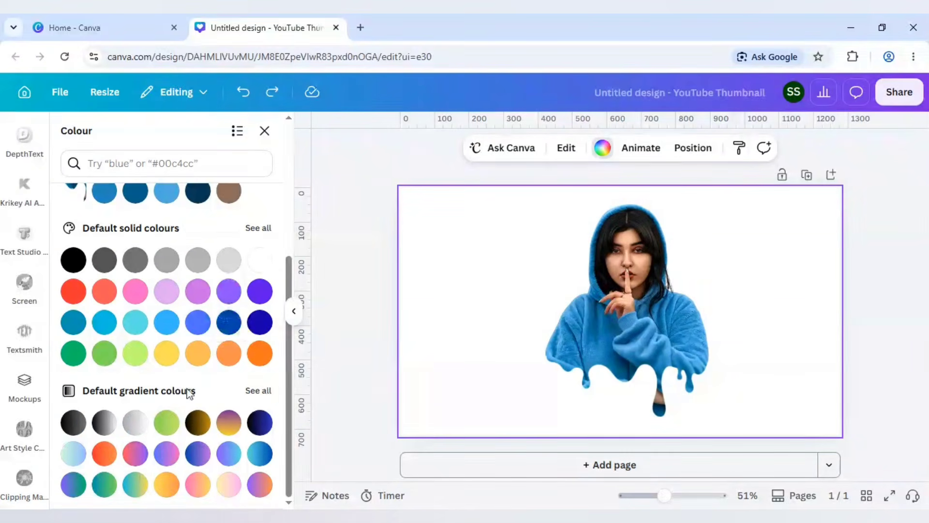
{"action": "left_click", "coordinate": [107, 425]}
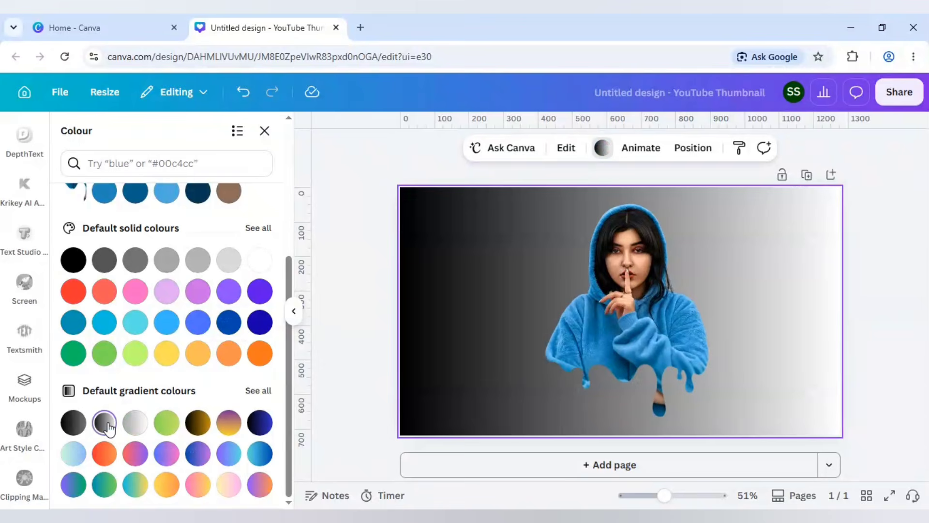
Step: Change the background gradient's black colour stop to a bright blue, #009cff
{"action": "scroll", "coordinate": [124, 406], "scroll_direction": "up", "scroll_amount": 5}
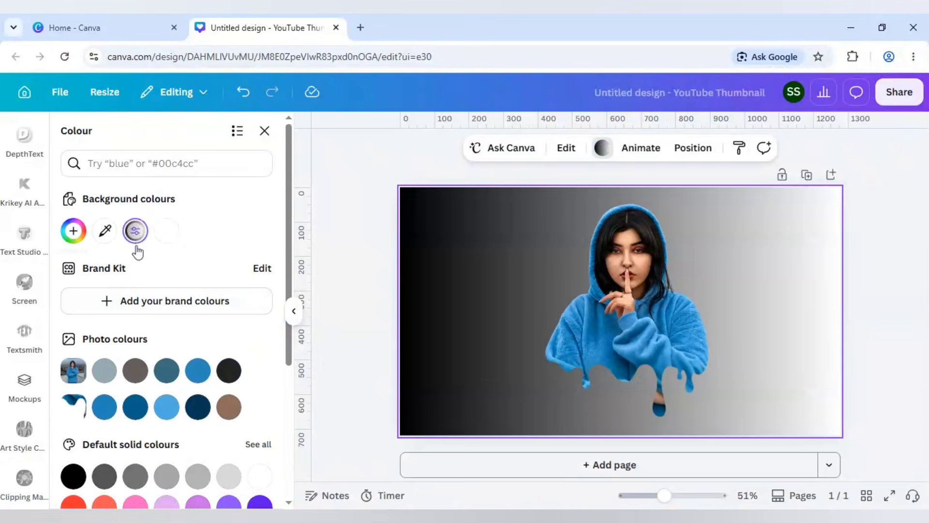
{"action": "left_click", "coordinate": [136, 231]}
{"action": "left_click", "coordinate": [83, 327]}
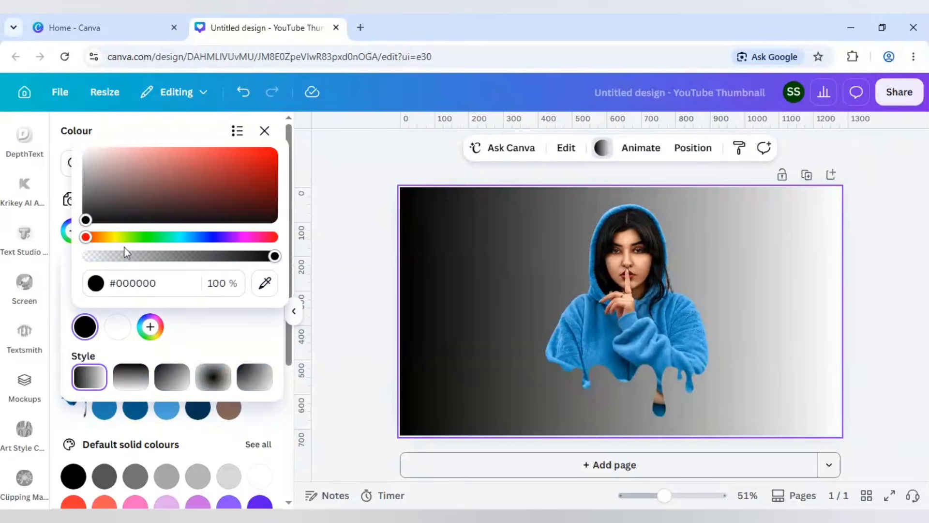
{"action": "left_click_drag", "start_coordinate": [89, 237], "coordinate": [188, 247]}
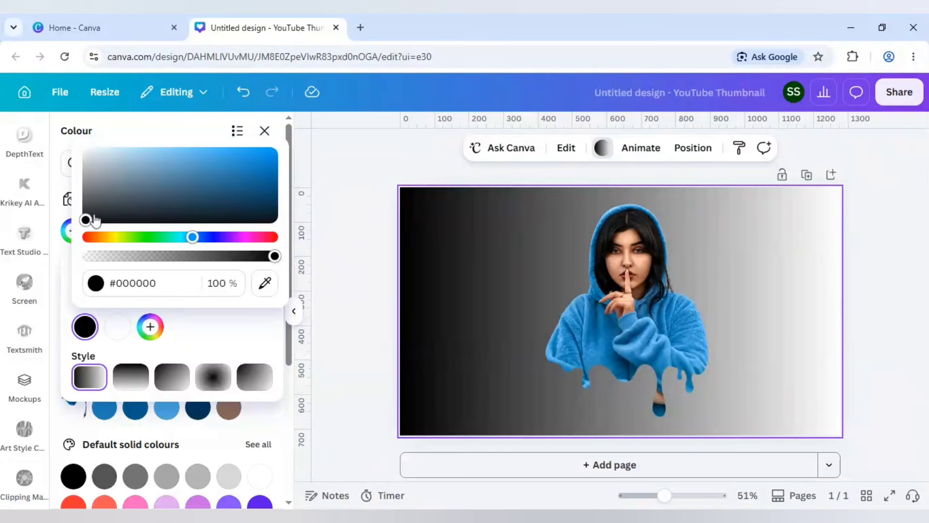
{"action": "left_click_drag", "start_coordinate": [86, 219], "coordinate": [298, 141]}
{"action": "left_click", "coordinate": [233, 338]}
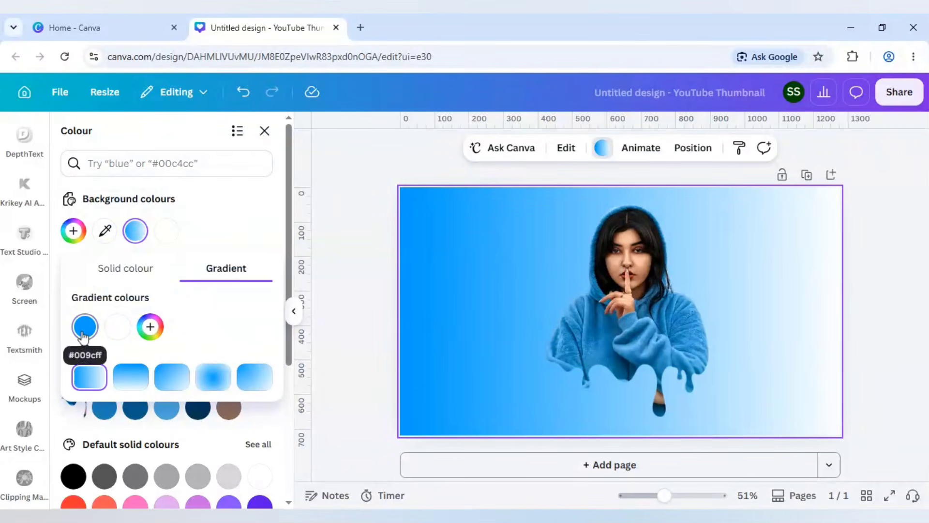
Step: Make the background gradient radial, with white at the centre and a darker shade of blue around the edges
{"action": "left_click_drag", "start_coordinate": [85, 331], "coordinate": [143, 327]}
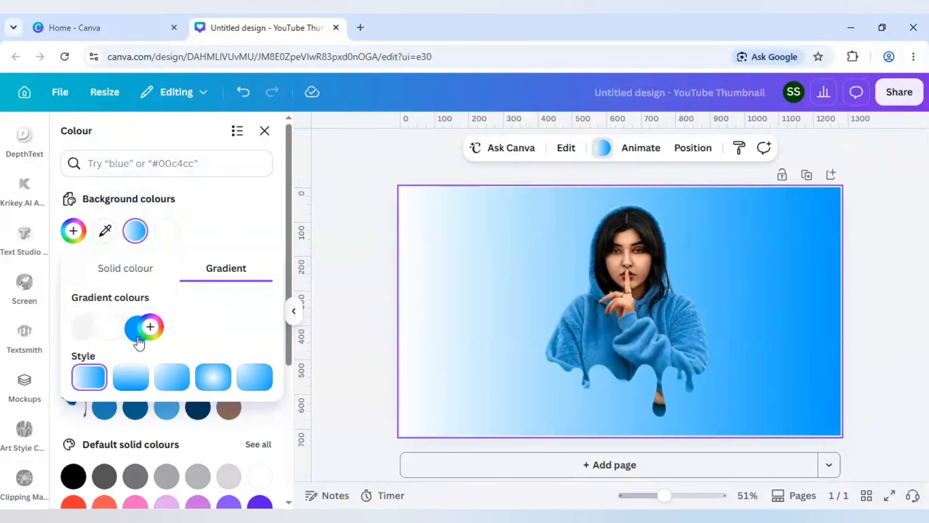
{"action": "left_click", "coordinate": [213, 380]}
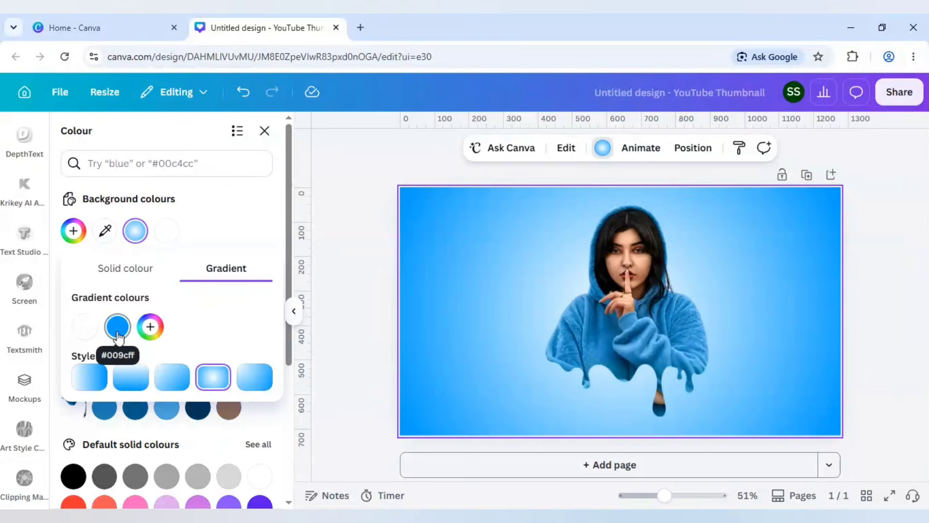
{"action": "left_click", "coordinate": [118, 328]}
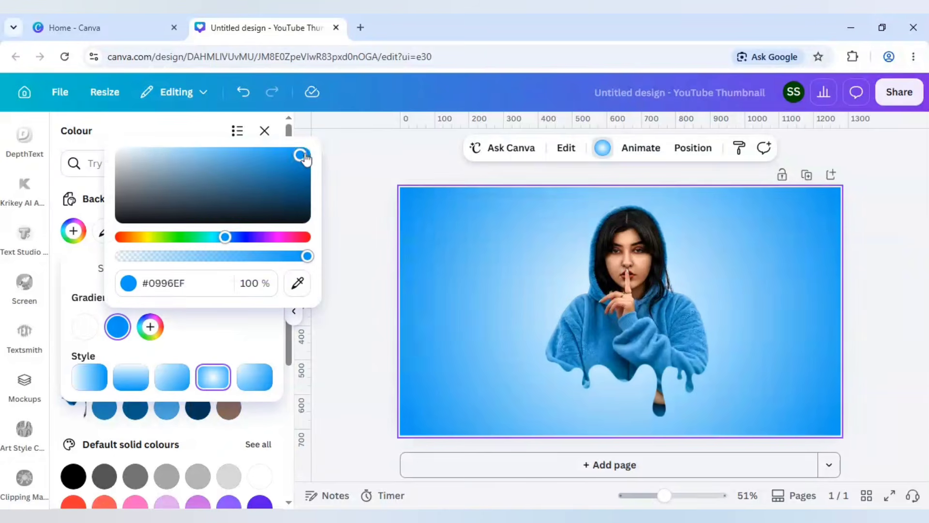
{"action": "mouse_move", "coordinate": [304, 158]}
{"action": "left_mouse_down"}
{"action": "mouse_move", "coordinate": [301, 165]}
{"action": "mouse_move", "coordinate": [307, 148]}
{"action": "mouse_move", "coordinate": [289, 138]}
{"action": "mouse_move", "coordinate": [309, 146]}
{"action": "left_mouse_up"}
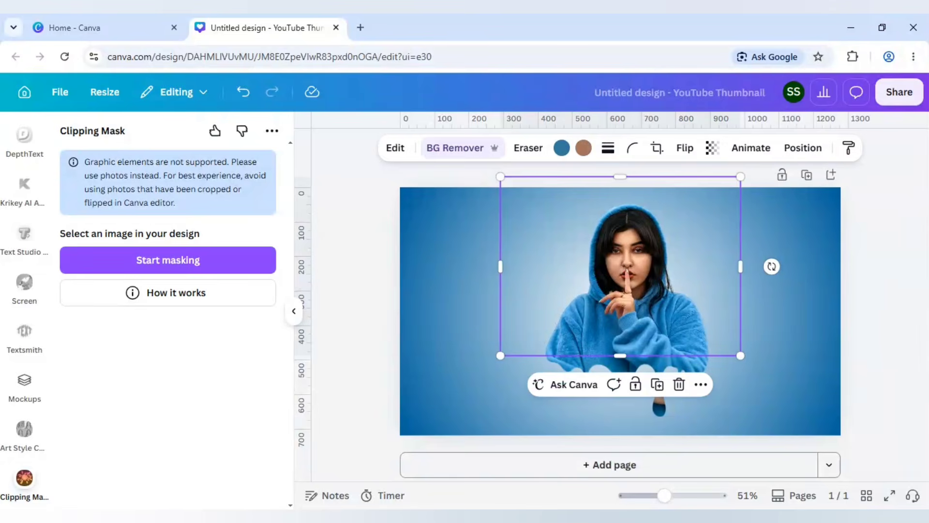
Step: Copy the woman's photo and the drip cutout together onto a new blank second page
{"action": "key", "text": "ctrl+a"}
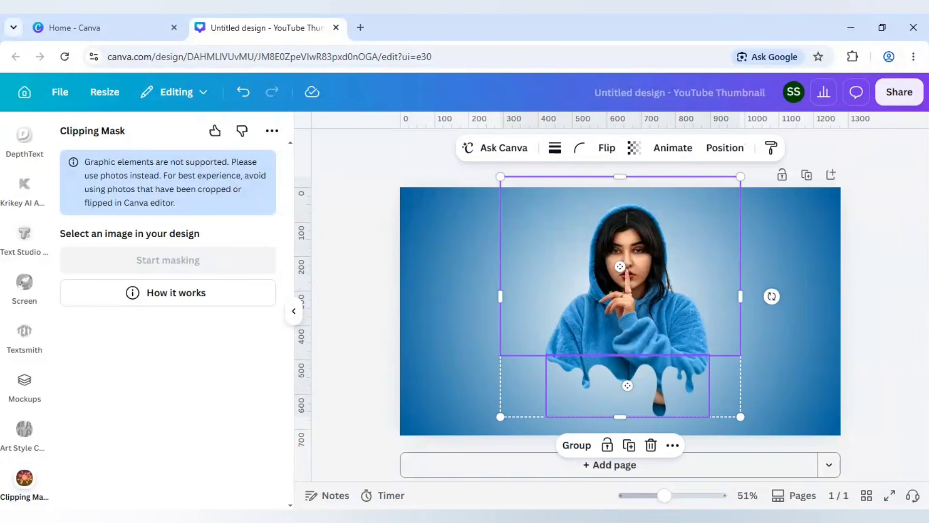
{"action": "left_click", "coordinate": [468, 467]}
{"action": "key", "text": "Delete"}
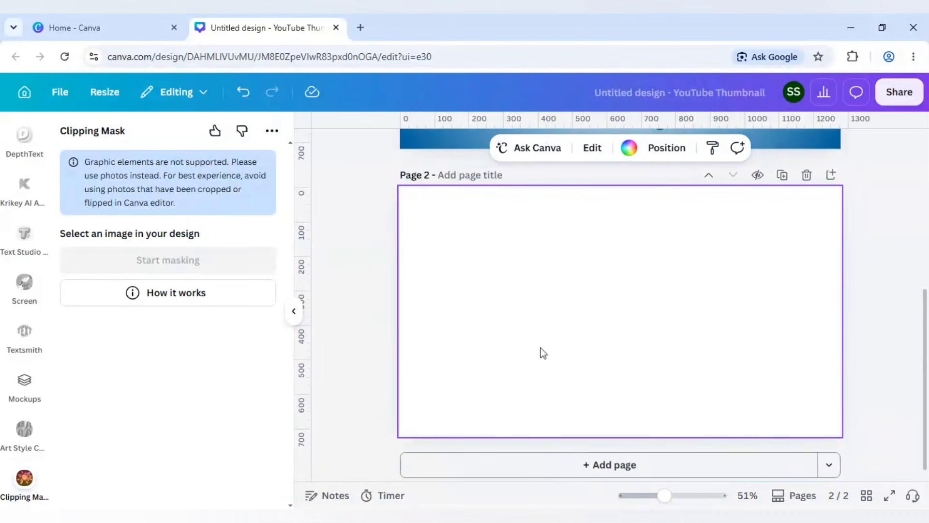
{"action": "key", "text": "ctrl+v"}
{"action": "left_click", "coordinate": [410, 335]}
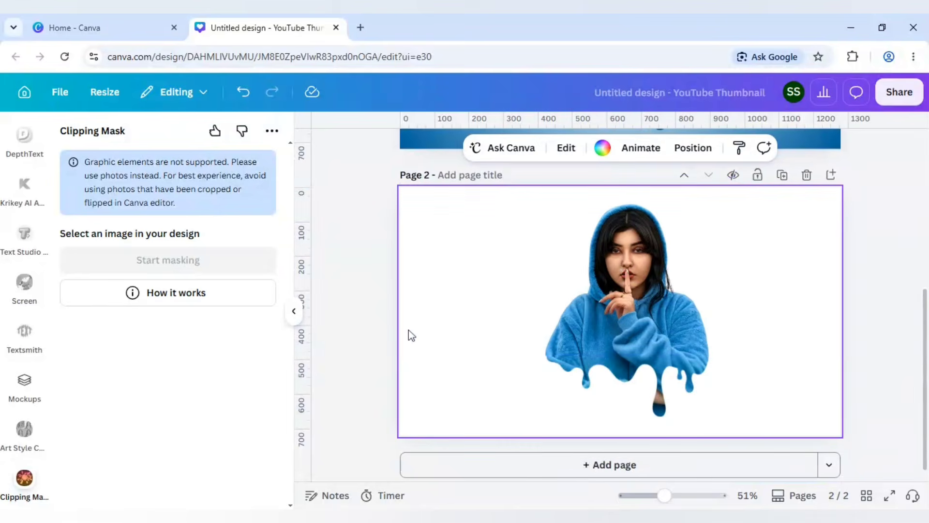
Step: Download only the current page, page 2, as a PNG
{"action": "left_click", "coordinate": [904, 95]}
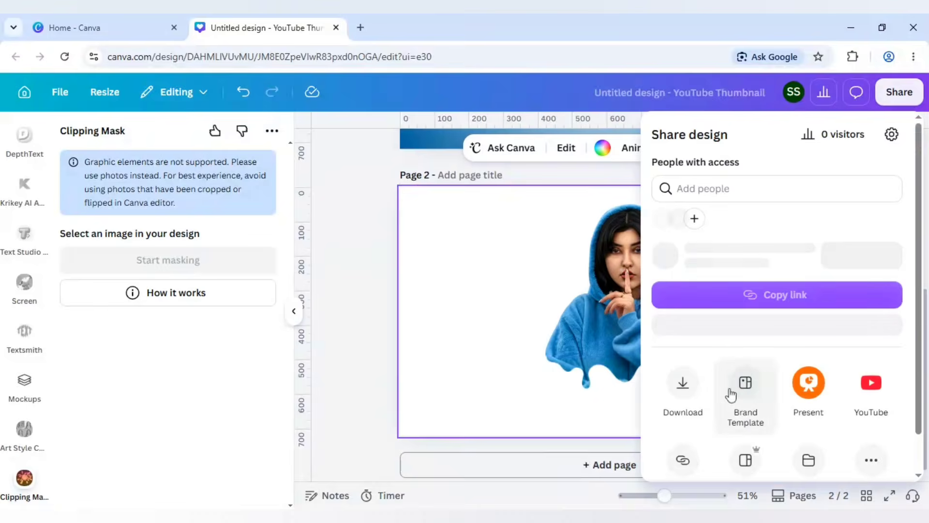
{"action": "left_click", "coordinate": [686, 393]}
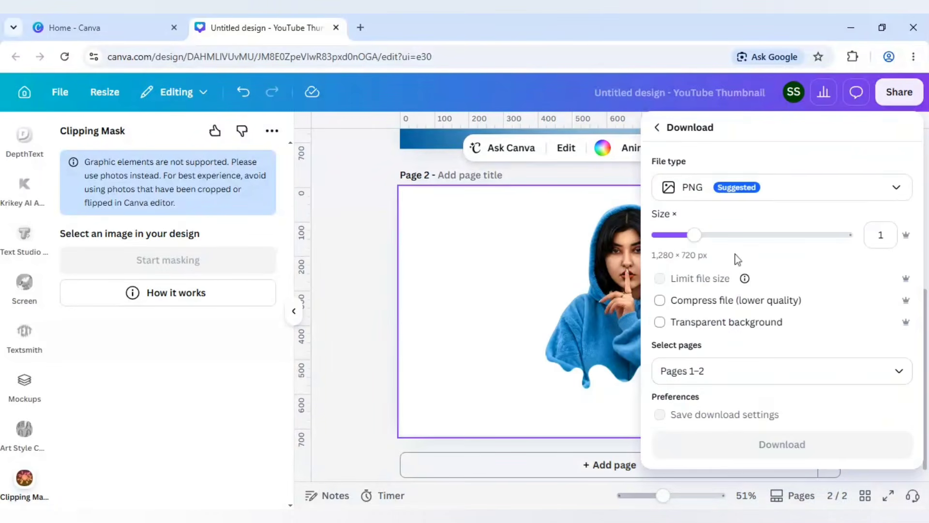
{"action": "left_click", "coordinate": [716, 371]}
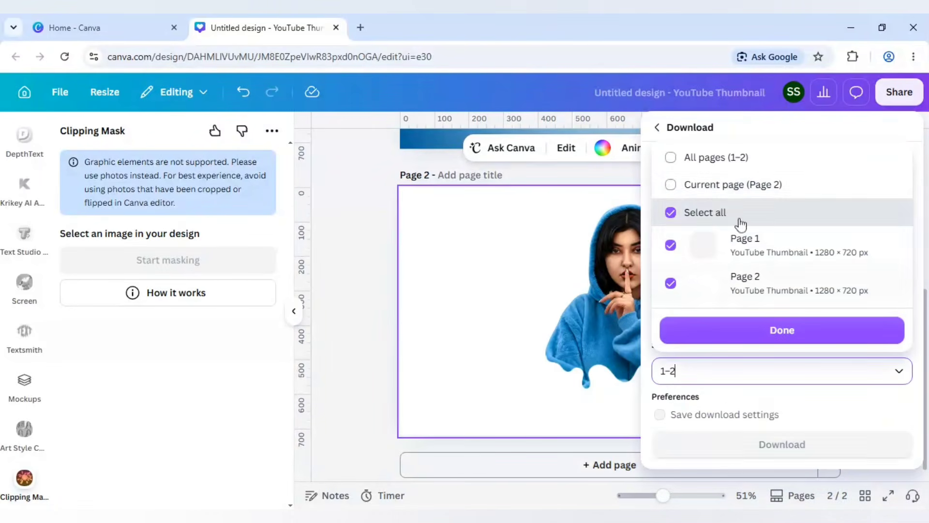
{"action": "left_click", "coordinate": [732, 184]}
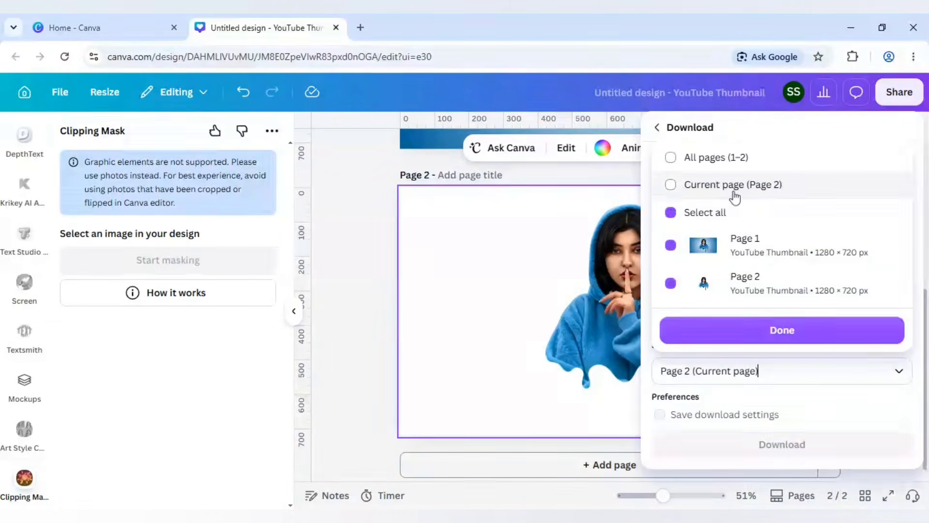
{"action": "left_click", "coordinate": [768, 331]}
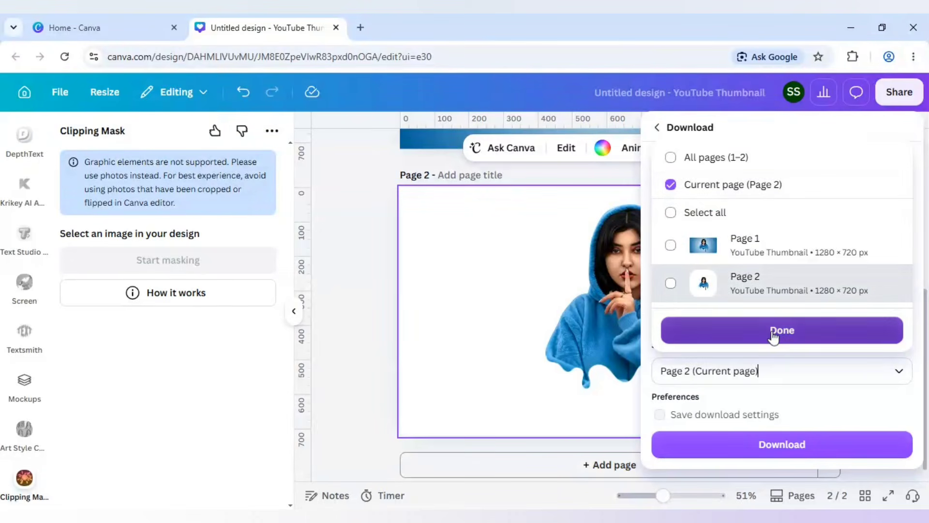
{"action": "left_click", "coordinate": [775, 449]}
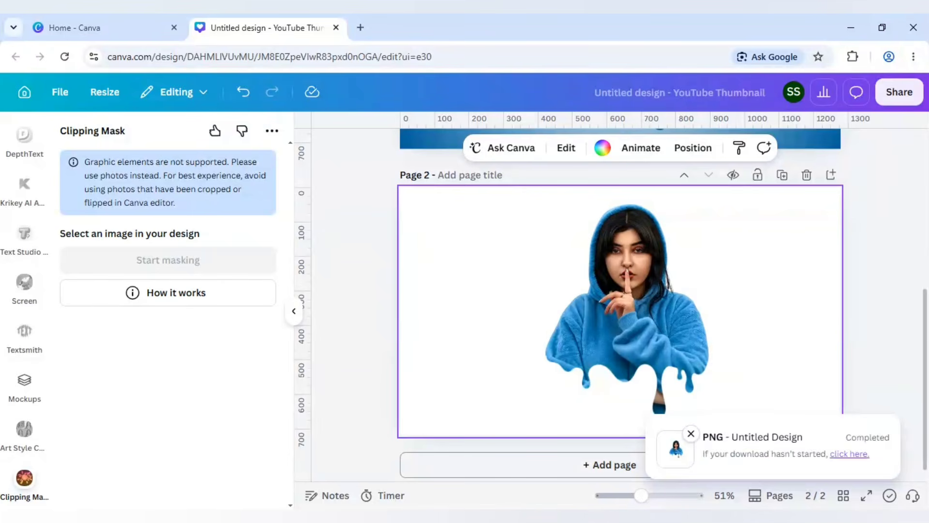
Step: Add a third page and copy the blue radial gradient background from page 1 onto it
{"action": "left_click", "coordinate": [661, 462]}
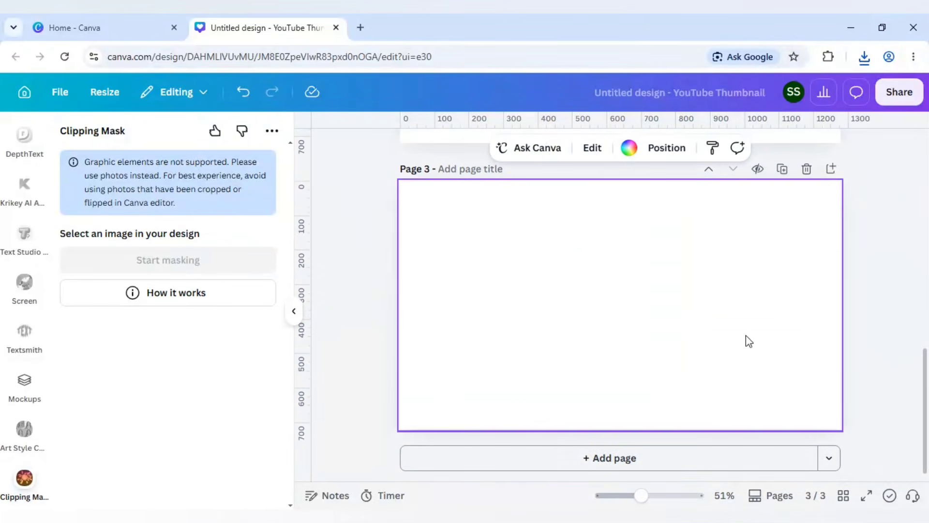
{"action": "scroll", "coordinate": [893, 291], "scroll_direction": "up", "scroll_amount": 8}
{"action": "left_click", "coordinate": [467, 242]}
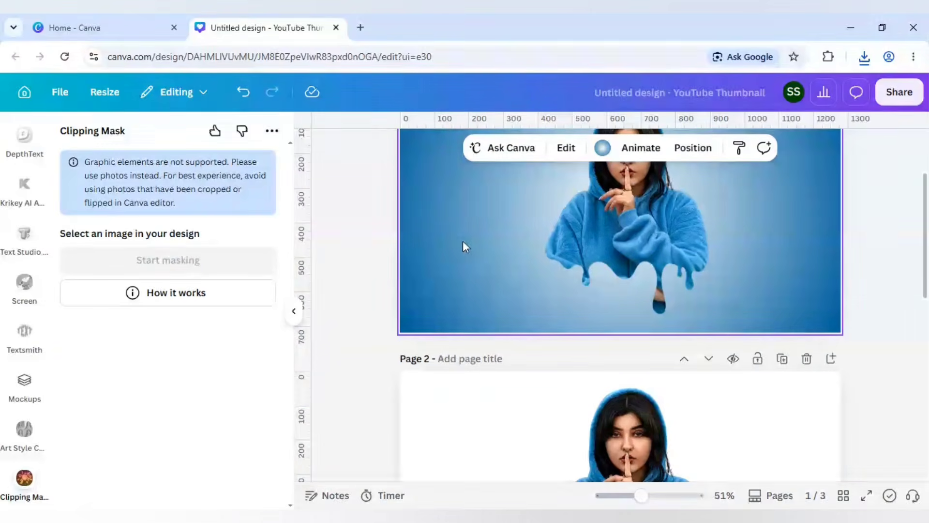
{"action": "scroll", "coordinate": [378, 249], "scroll_direction": "down", "scroll_amount": 8}
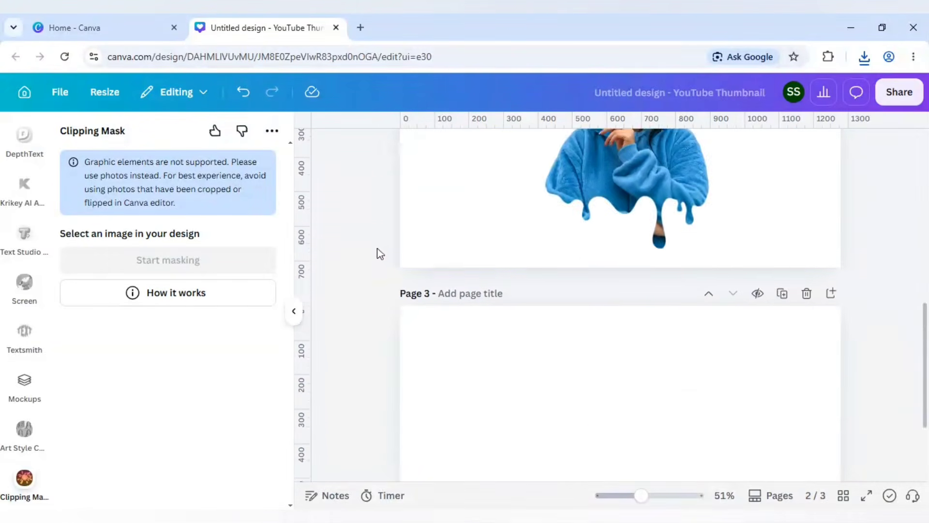
{"action": "left_click", "coordinate": [470, 304]}
{"action": "key", "text": "ctrl+v"}
{"action": "left_click", "coordinate": [377, 286]}
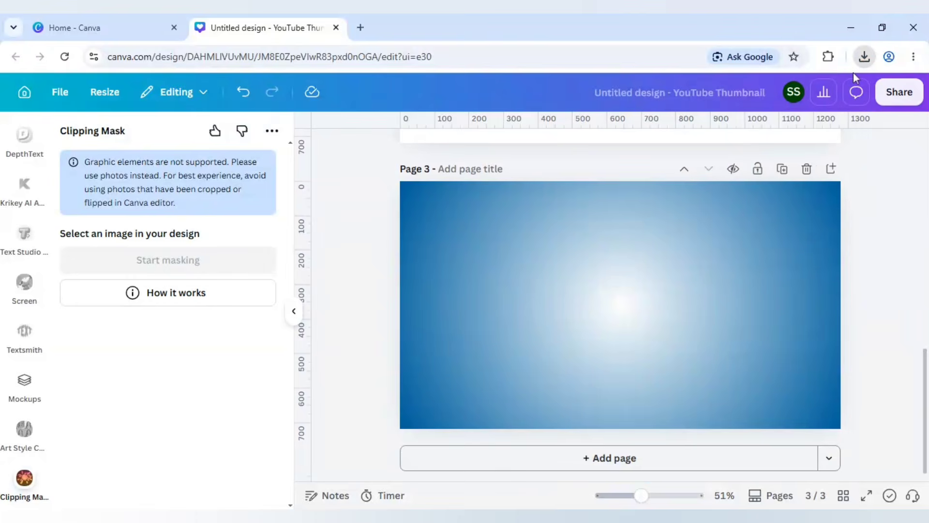
Step: Place the downloaded dripping portrait PNG on page 3 and enlarge it from the page corner to fill the whole page
{"action": "key", "text": "ctrl+v"}
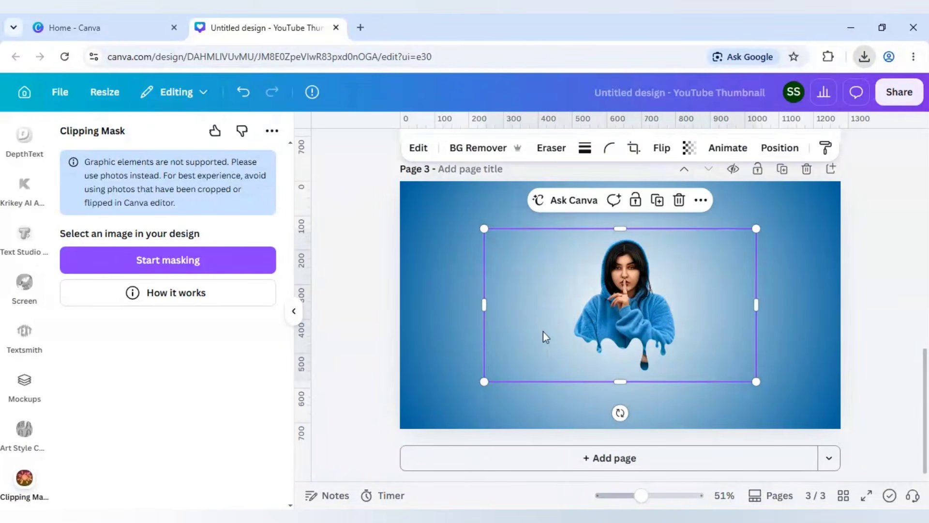
{"action": "left_click_drag", "start_coordinate": [543, 336], "coordinate": [486, 286]}
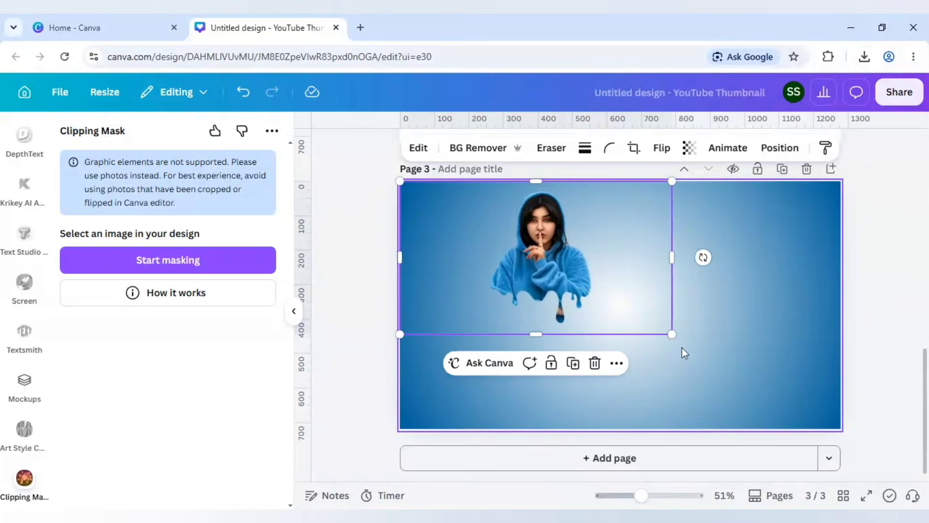
{"action": "left_click_drag", "start_coordinate": [669, 332], "coordinate": [840, 431]}
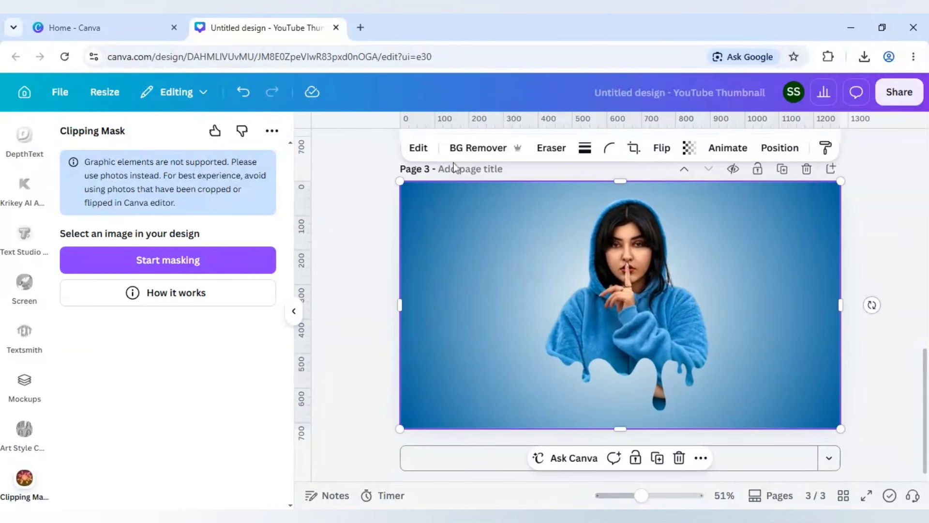
Step: Apply the Outline shadow effect to the dripping portrait on page 3
{"action": "left_click", "coordinate": [420, 148]}
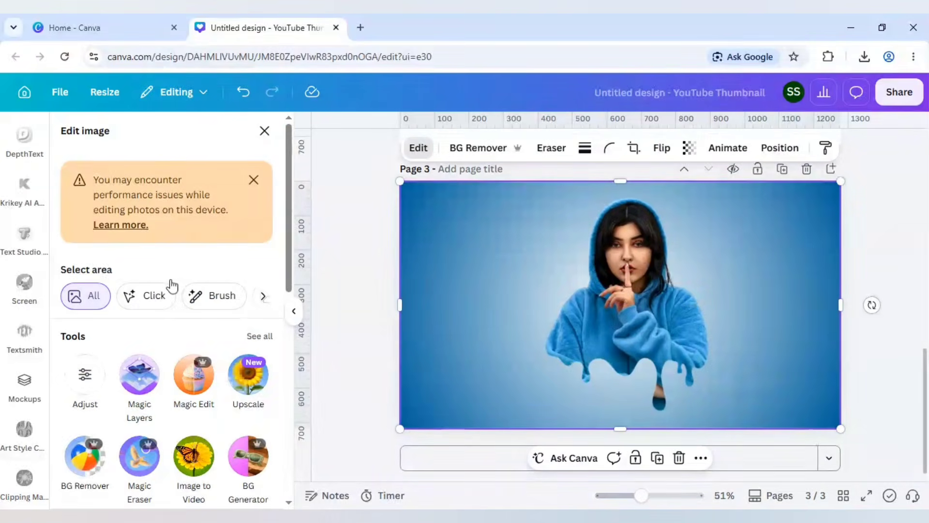
{"action": "scroll", "coordinate": [169, 297], "scroll_direction": "down", "scroll_amount": 9}
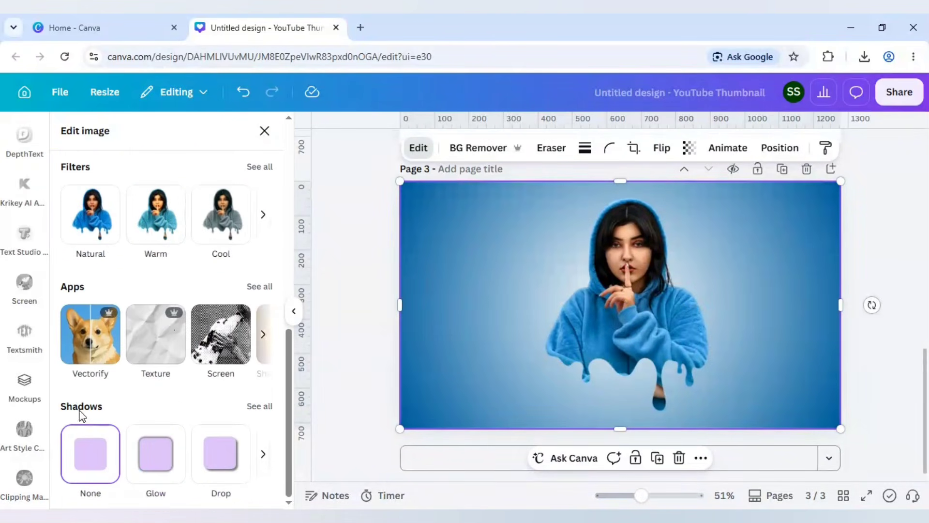
{"action": "left_click", "coordinate": [259, 407]}
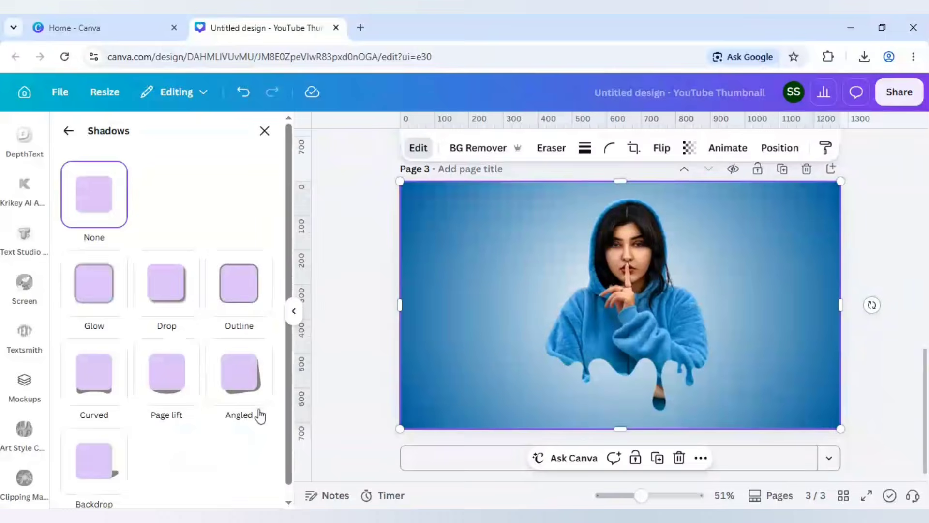
{"action": "left_click", "coordinate": [241, 305]}
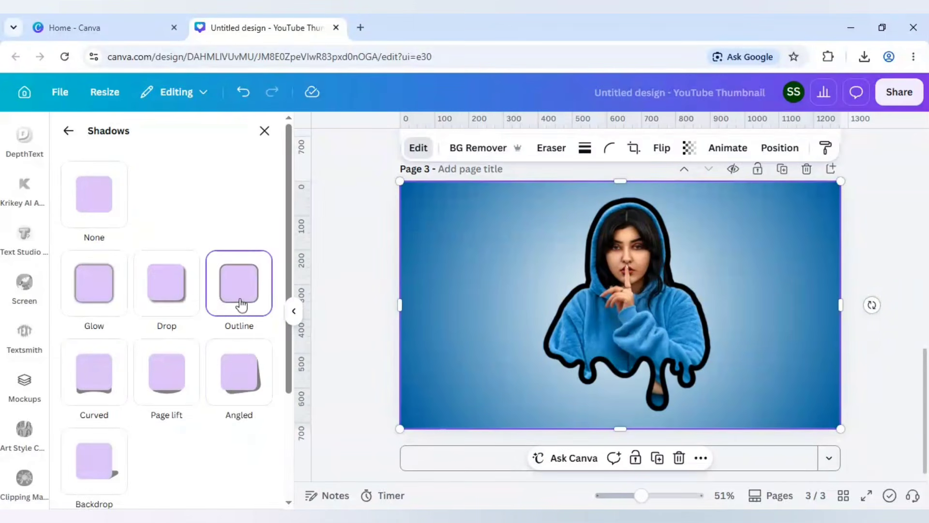
Step: Set the portrait's outline colour to white, #FFFFFF
{"action": "scroll", "coordinate": [234, 380], "scroll_direction": "down", "scroll_amount": 3}
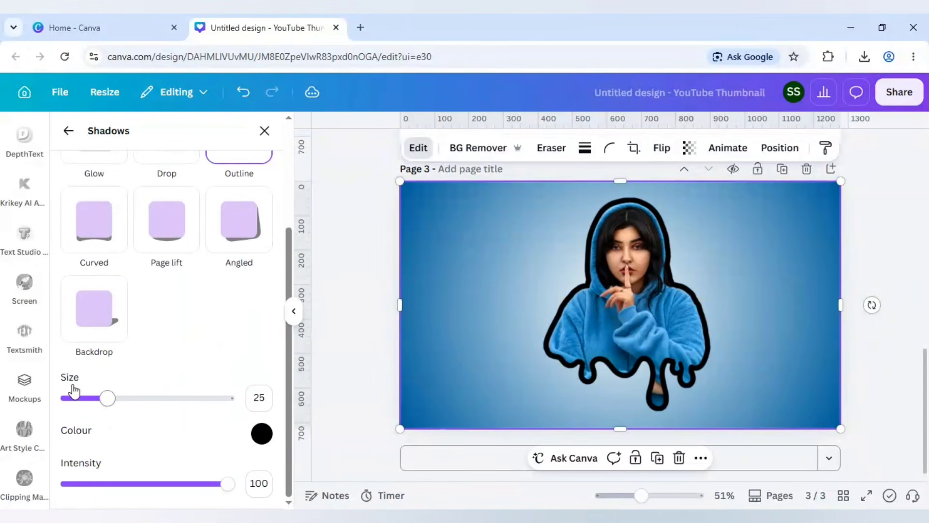
{"action": "left_click", "coordinate": [262, 434]}
{"action": "left_click_drag", "start_coordinate": [267, 349], "coordinate": [265, 279]}
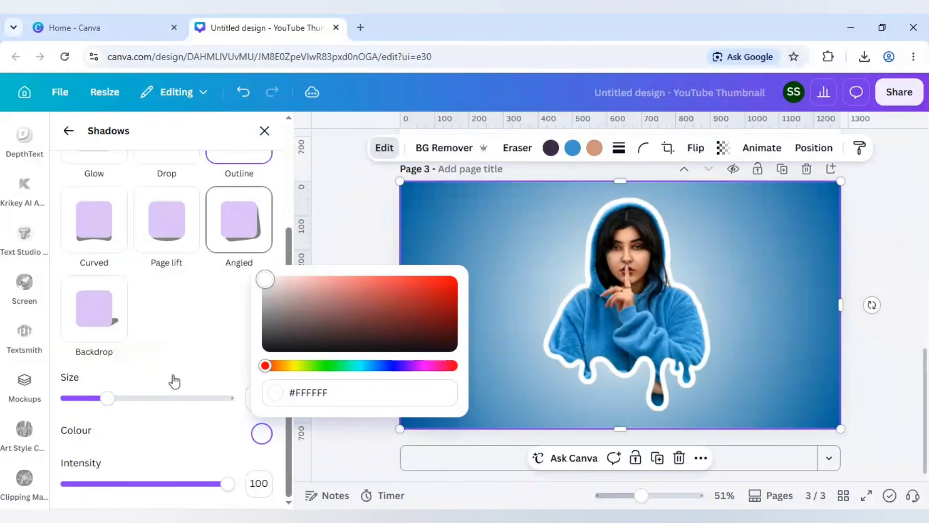
{"action": "left_click", "coordinate": [243, 431]}
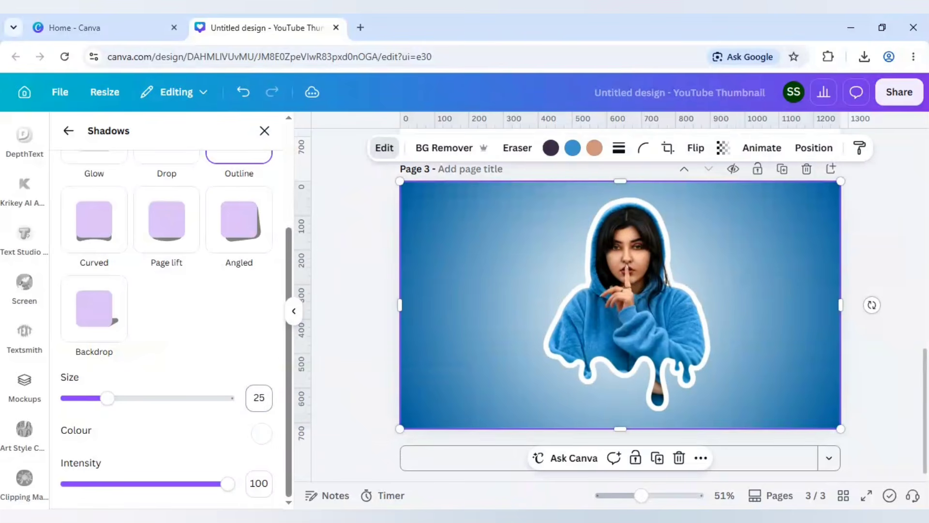
Step: Set the portrait's outline size to 15
{"action": "left_click", "coordinate": [259, 397]}
{"action": "type", "text": "15"}
{"action": "key", "text": "Return"}
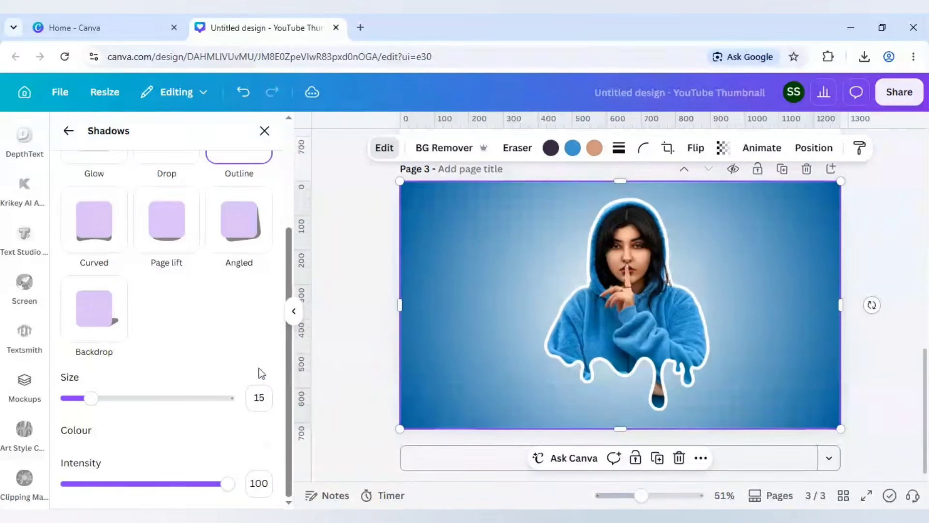
Step: Reduce the portrait's outline size to 10 and close the shadow settings
{"action": "left_click", "coordinate": [259, 397]}
{"action": "type", "text": "10"}
{"action": "key", "text": "Return"}
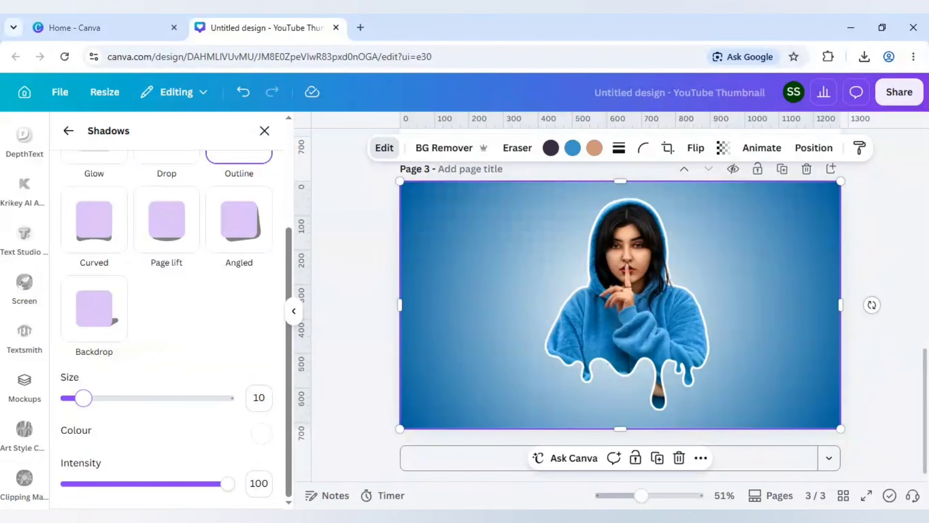
{"action": "left_click", "coordinate": [265, 131]}
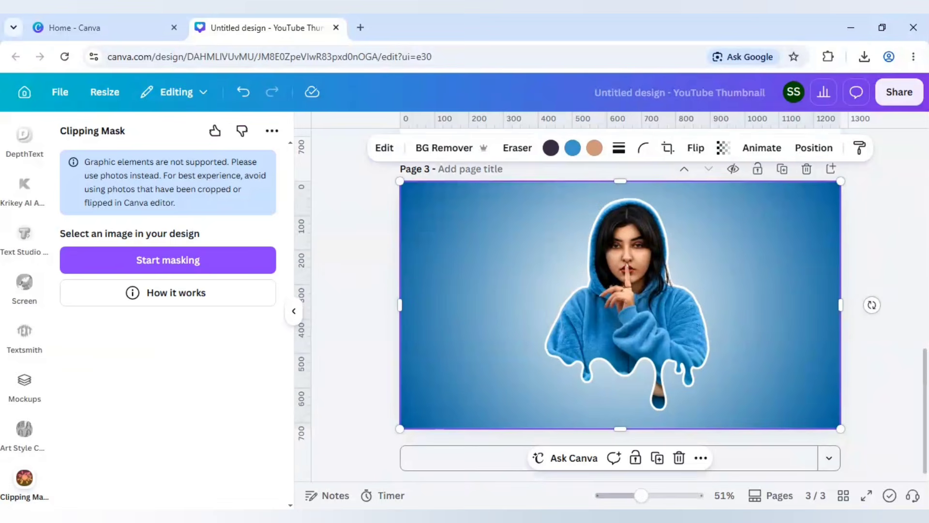